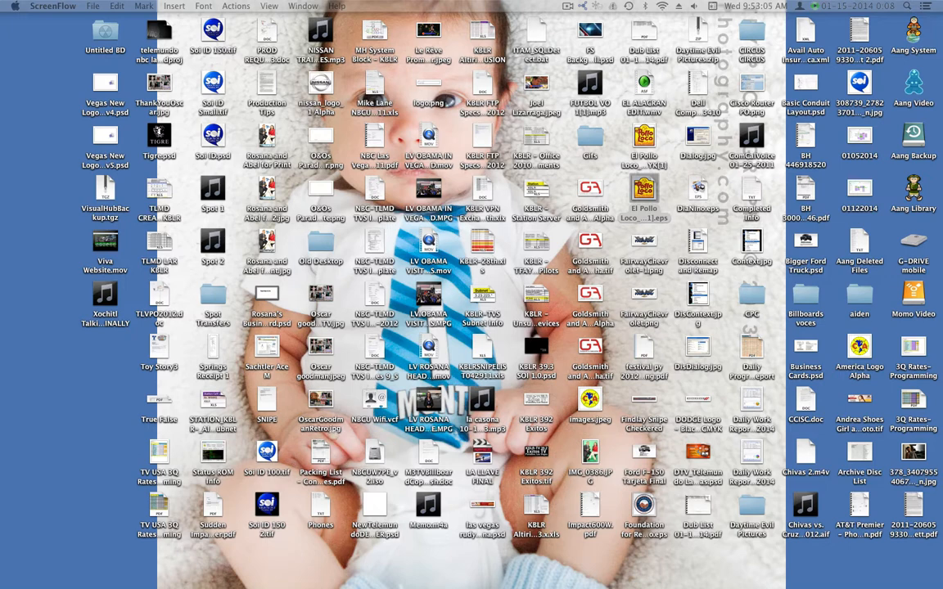
# - Open the Blackmagic Videohub Control Utility from the BlackMagic Utilities folder and select the Edit Bay 1 control panel
pyautogui.moveTo(368, 577)
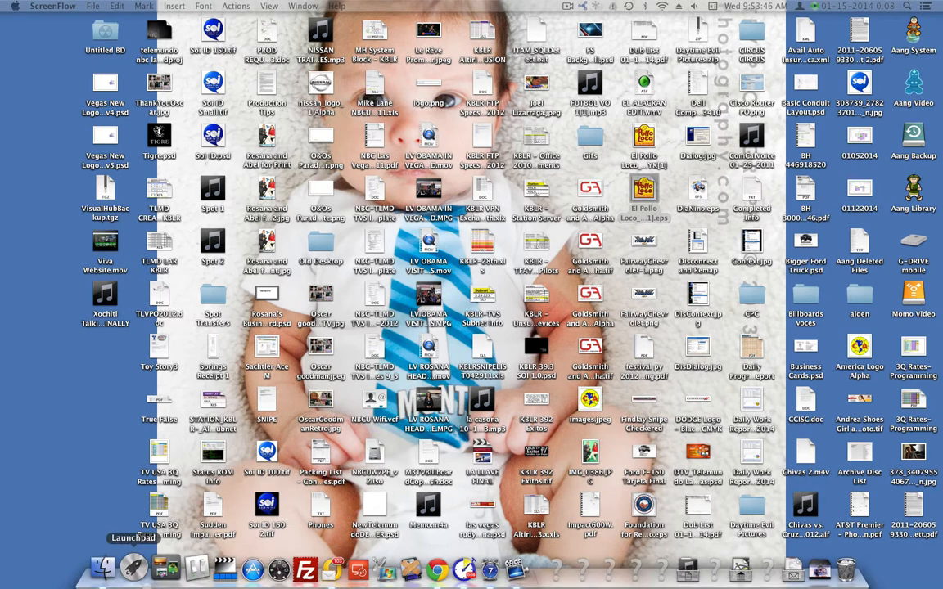
pyautogui.click(135, 567)
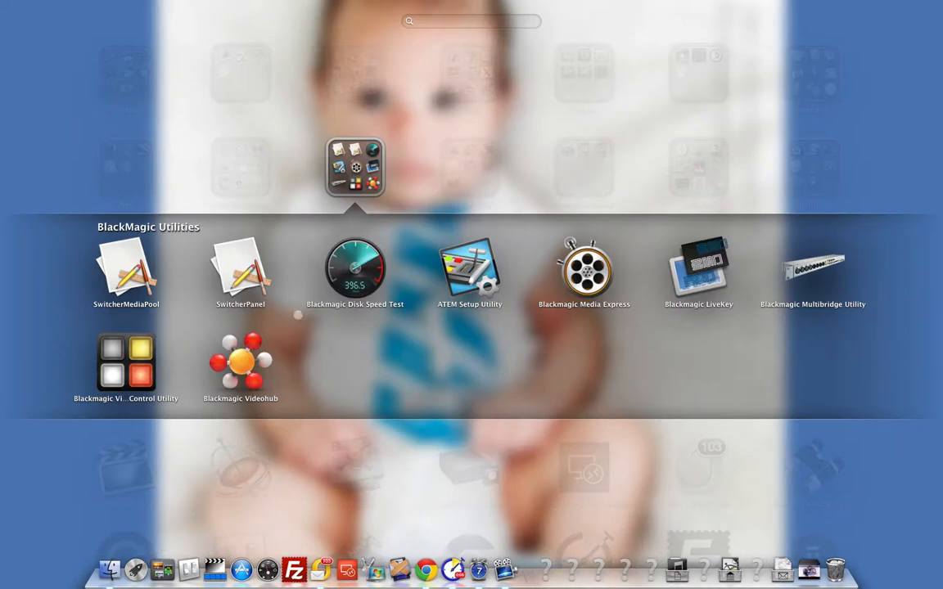
pyautogui.click(366, 127)
pyautogui.click(344, 156)
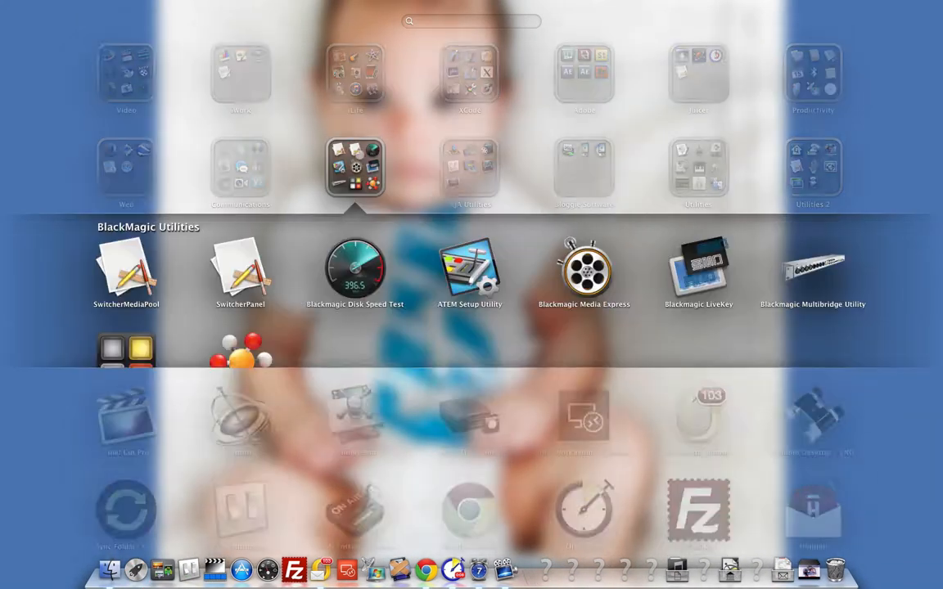
pyautogui.click(127, 360)
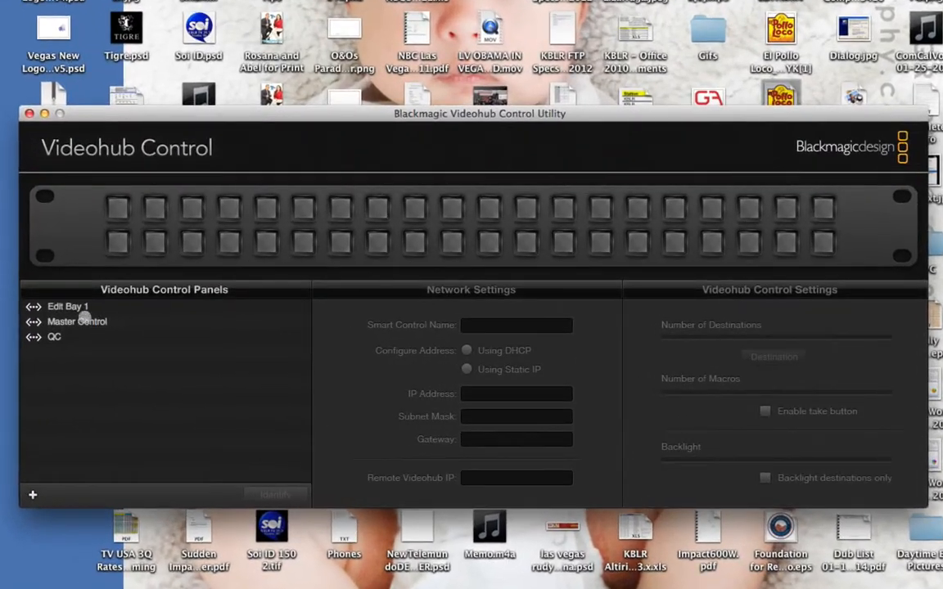
pyautogui.click(114, 337)
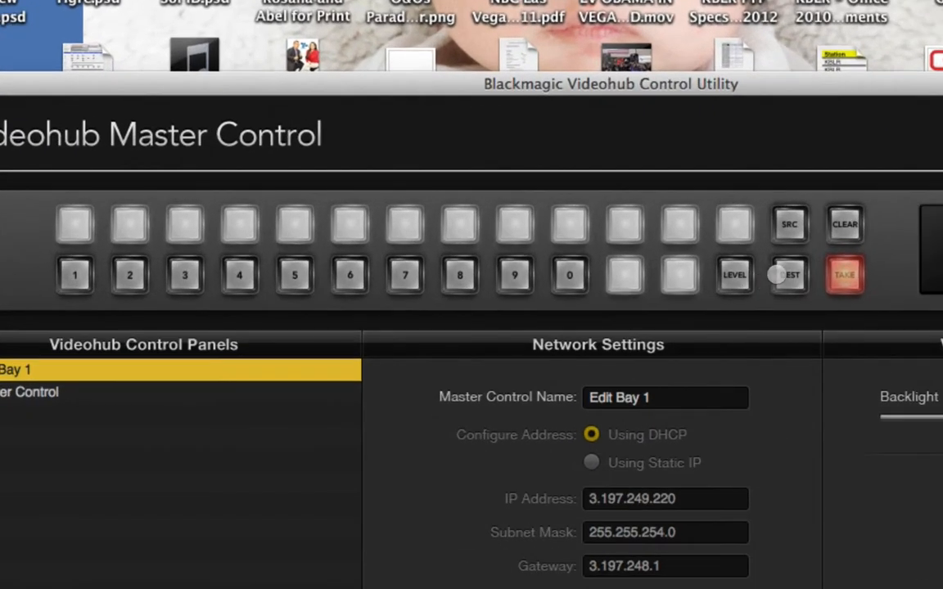
# - Examine the labels assigned to the destination and source buttons used for routing video on the Edit Bay 1 panel
pyautogui.click(788, 275)
pyautogui.click(624, 275)
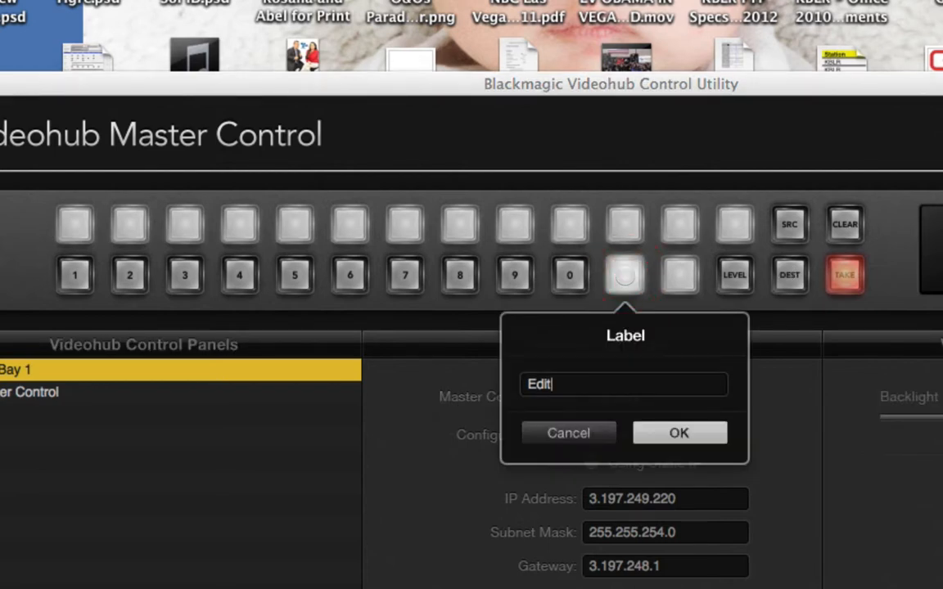
pyautogui.click(789, 224)
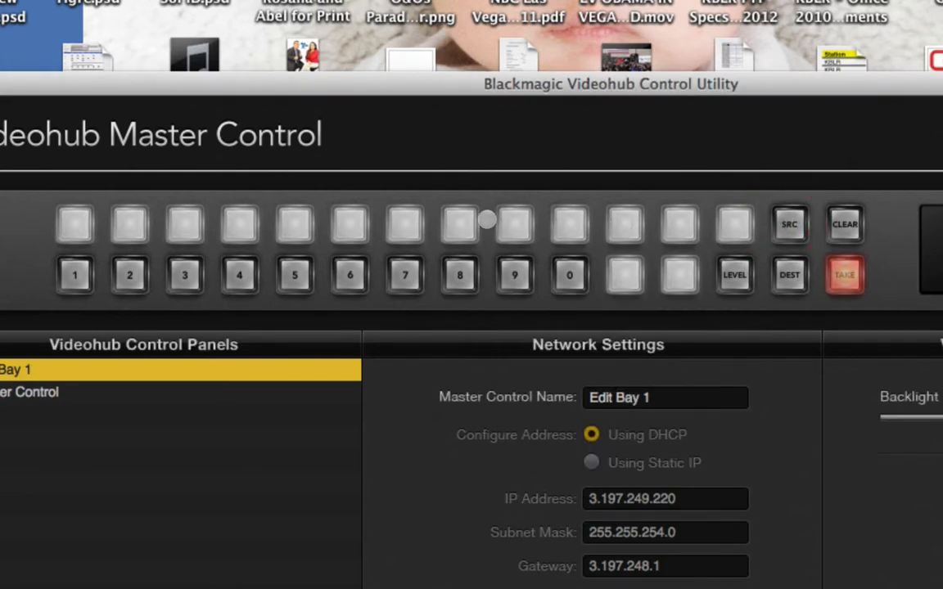
pyautogui.click(461, 221)
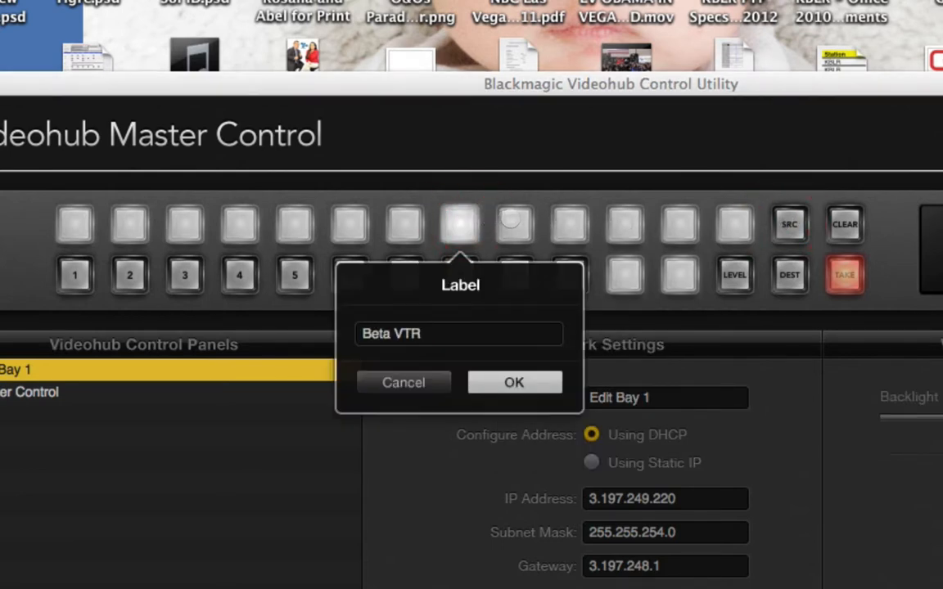
pyautogui.click(513, 220)
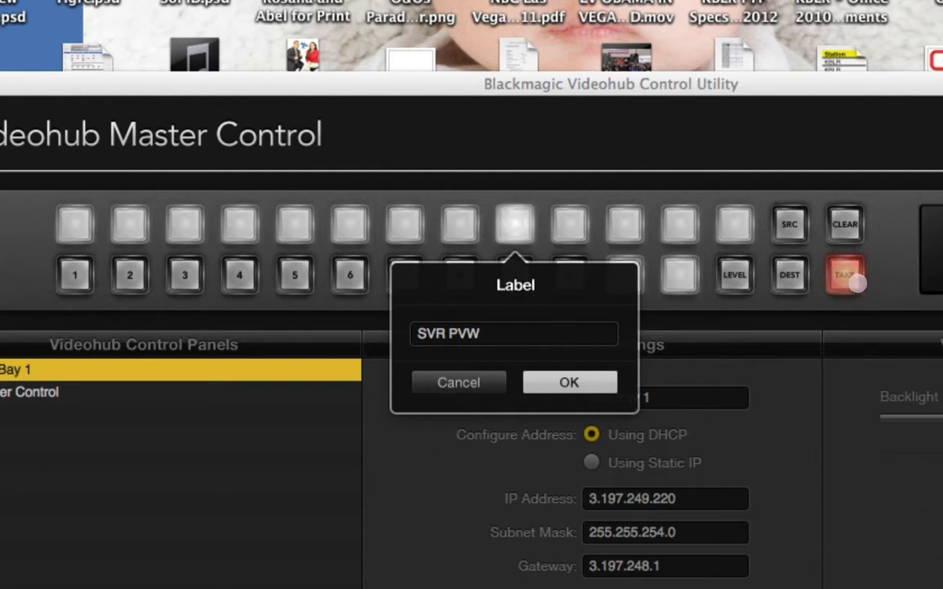
pyautogui.click(786, 275)
pyautogui.click(622, 273)
pyautogui.press('Return')
pyautogui.click(515, 223)
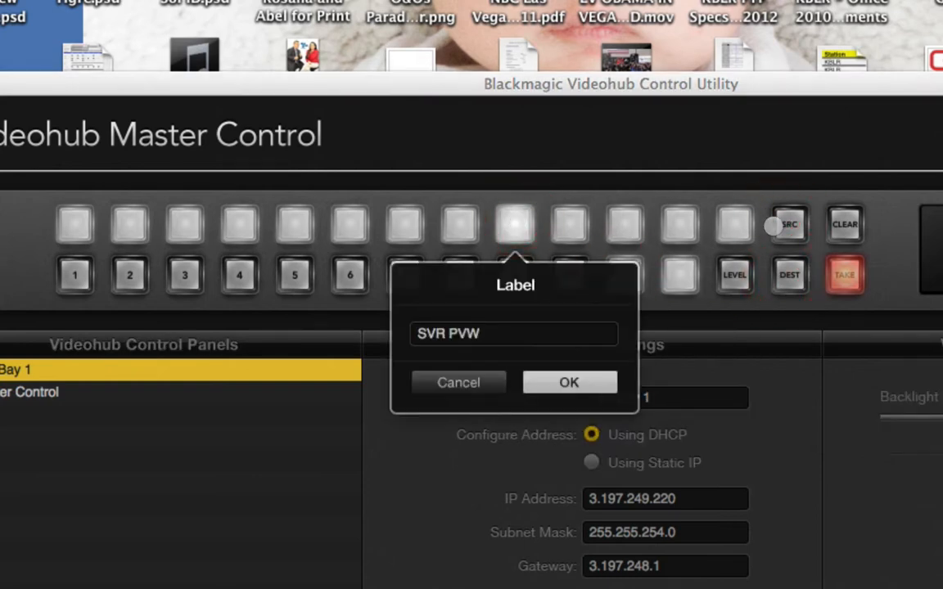
pyautogui.click(843, 275)
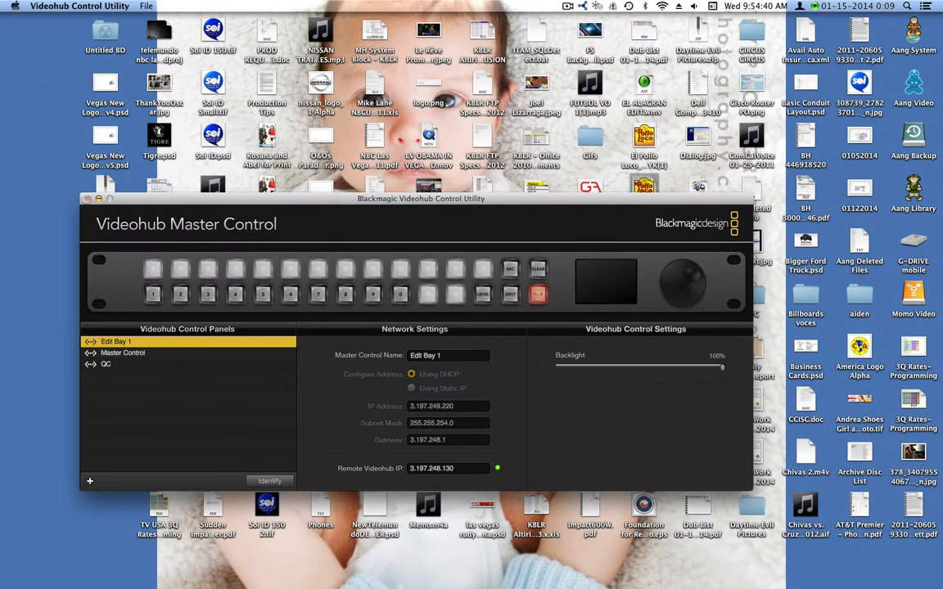
# - Switch to the KONA 3G AJA ControlPanel and look through its Input Select and HDMI settings
pyautogui.click(81, 194)
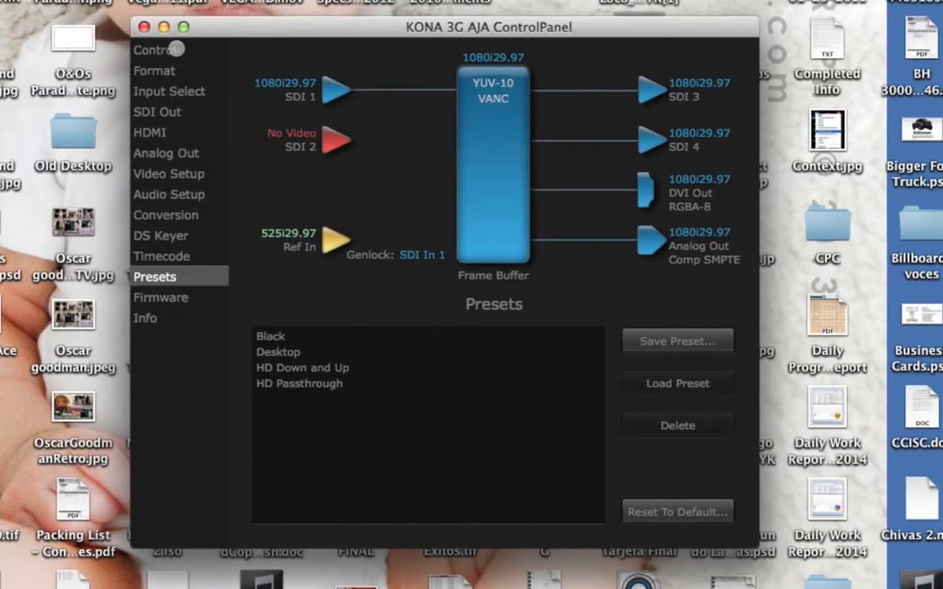
pyautogui.click(197, 31)
pyautogui.click(190, 72)
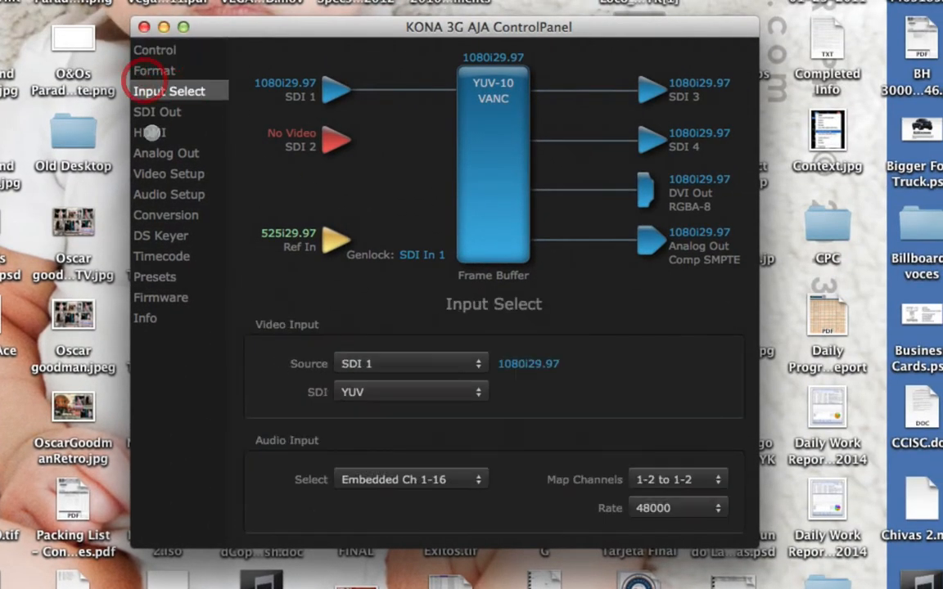
pyautogui.click(194, 115)
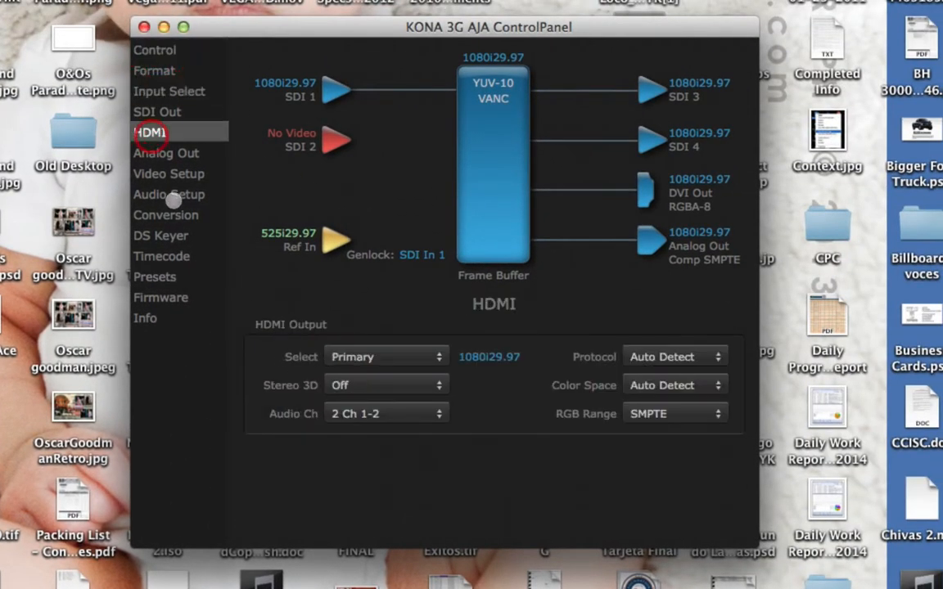
# - Select the HD Passthrough preset in the KONA 3G presets and close the AJA ControlPanel
pyautogui.click(156, 279)
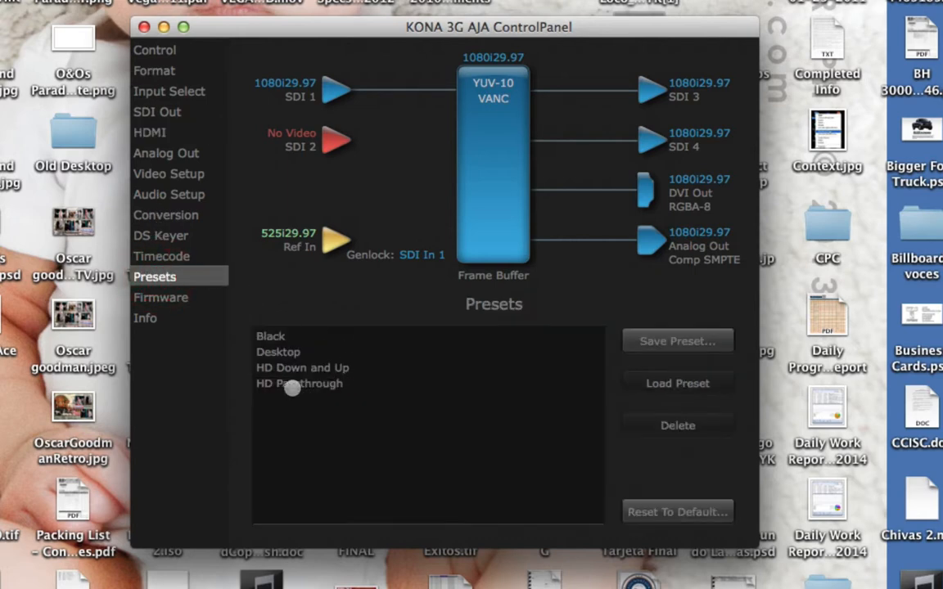
pyautogui.click(278, 385)
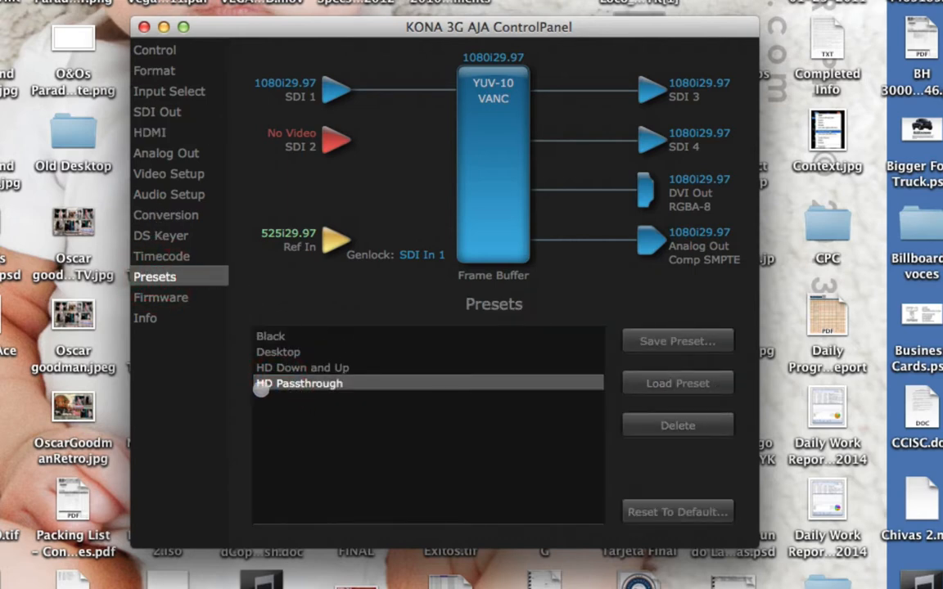
pyautogui.click(311, 382)
pyautogui.click(144, 27)
# - Open AJA VTR Xchange from the list of installed applications
pyautogui.moveTo(241, 569)
pyautogui.click(135, 566)
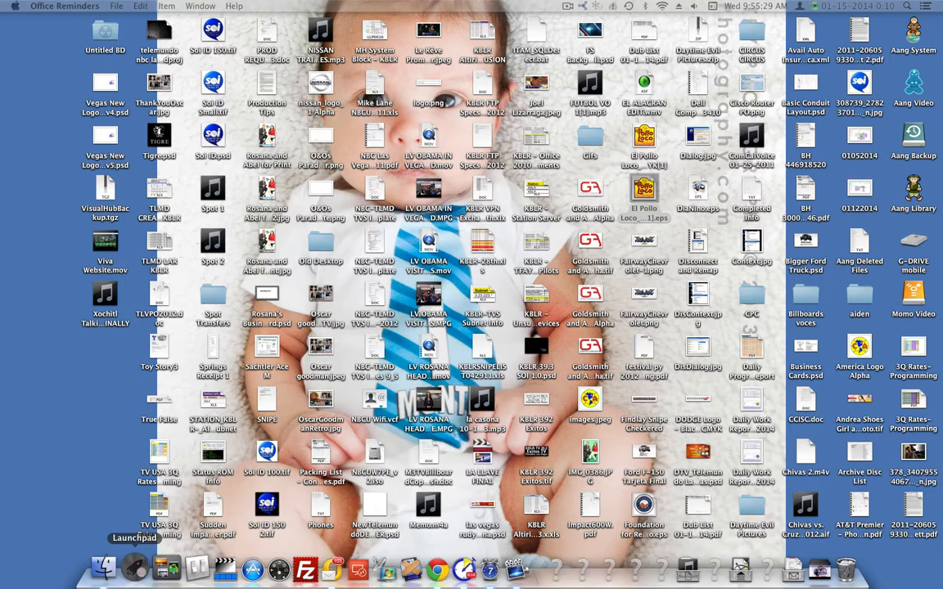
pyautogui.click(388, 166)
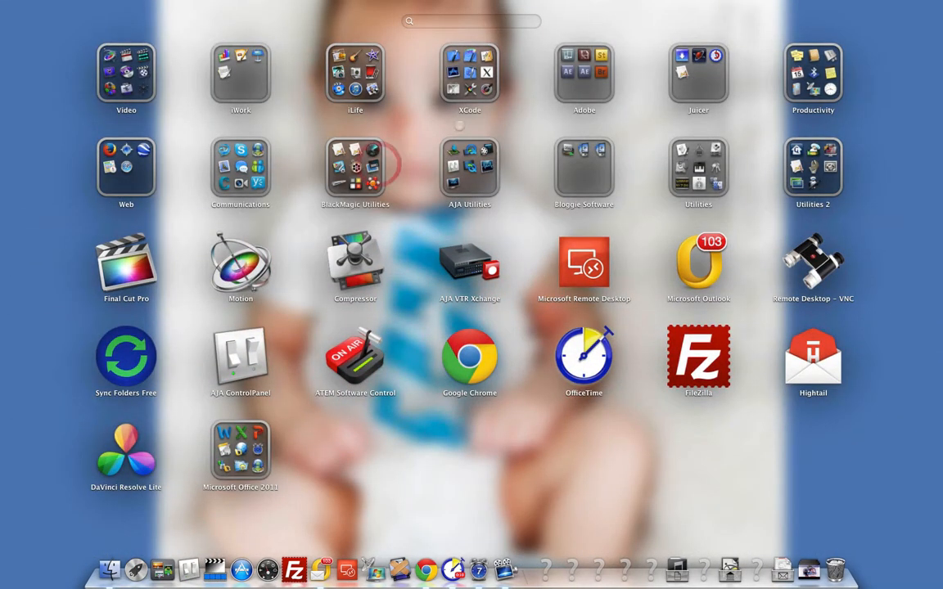
pyautogui.click(461, 258)
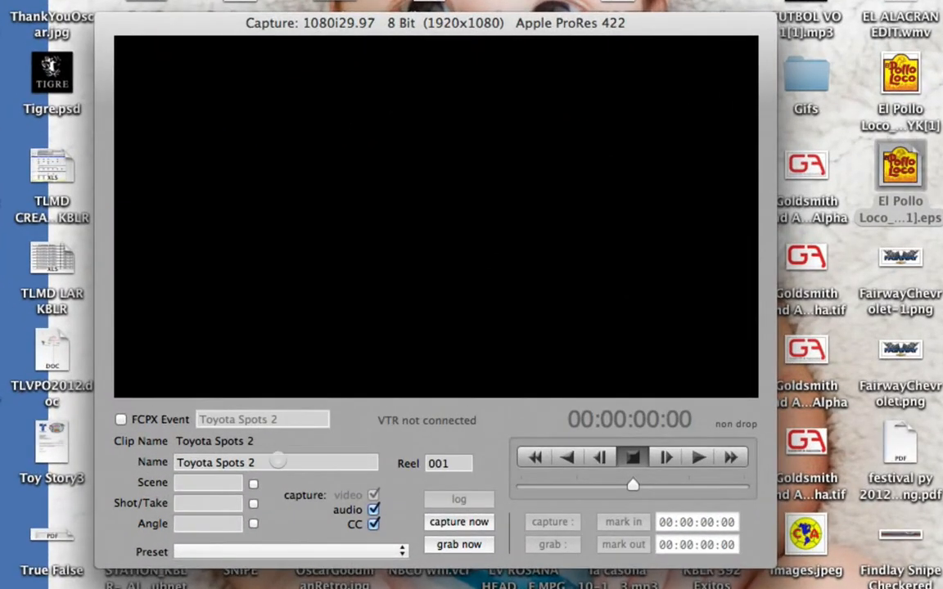
# - Name the capture clip "Toyota for Tags"
pyautogui.moveTo(287, 396); pyautogui.dragTo(179, 397)
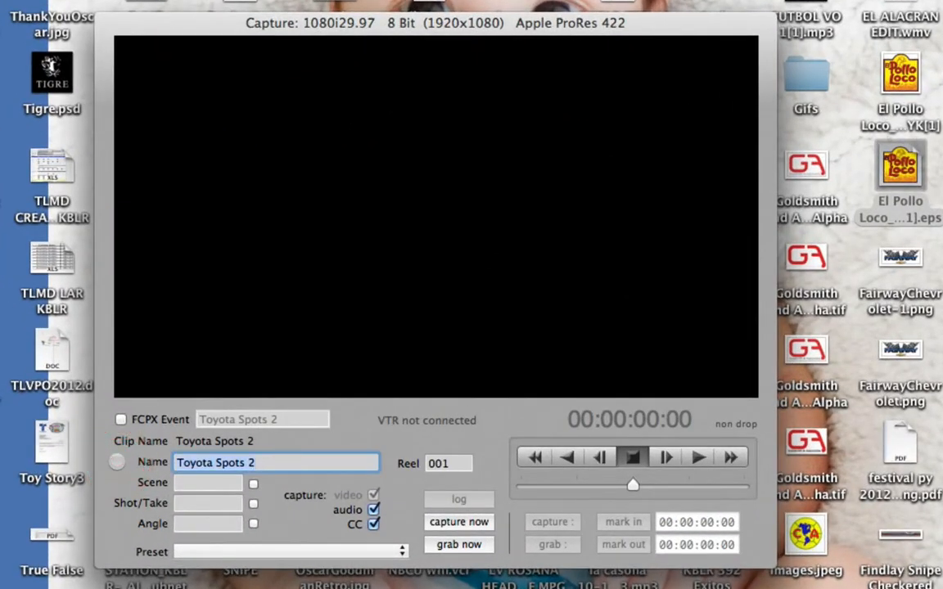
pyautogui.write('Toyota f')
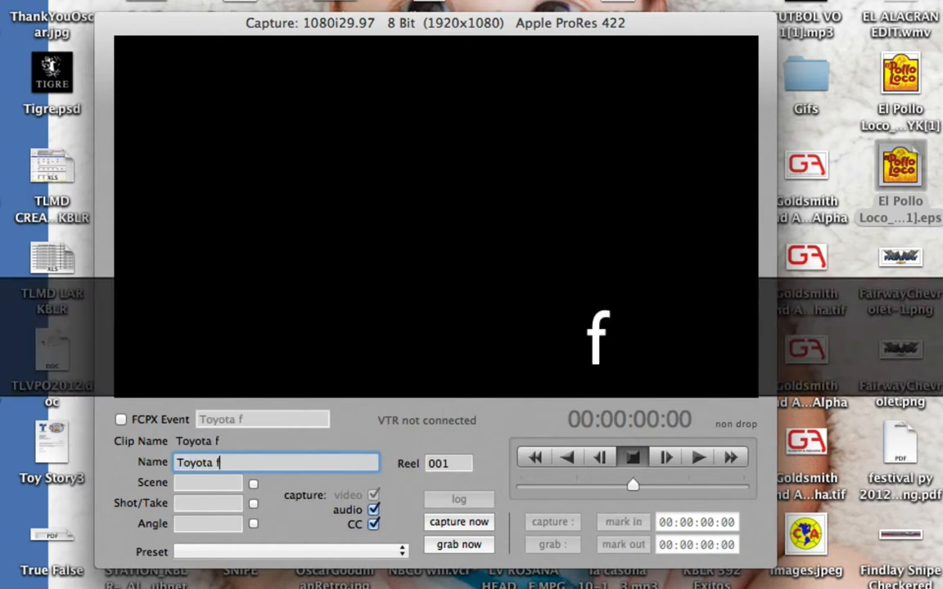
pyautogui.write('or Tags')
pyautogui.press('Return')
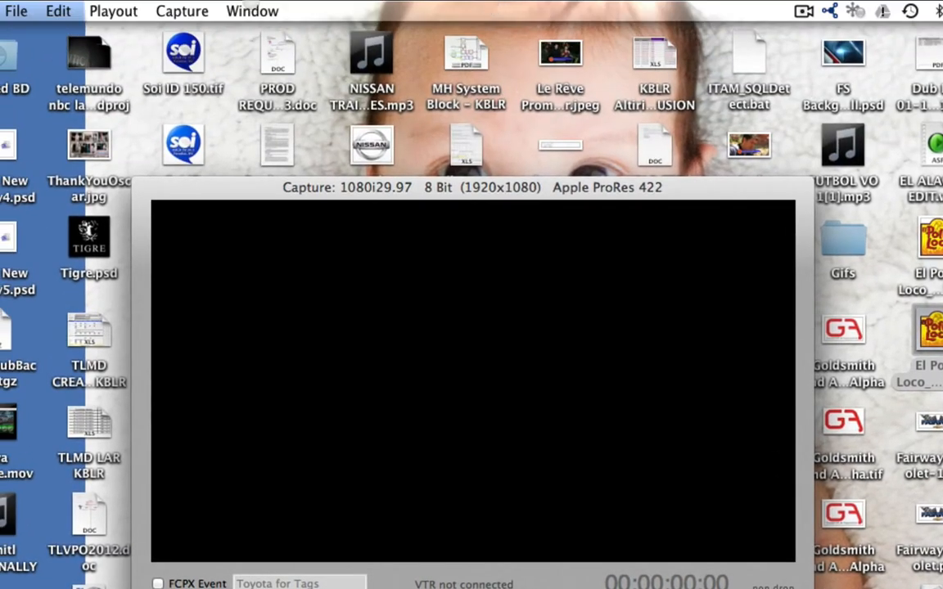
# - Capture the Toyota for Tags clip in Apple ProRes 422, stop the capture when the footage ends, and quit AJA VTR Xchange
pyautogui.click(181, 8)
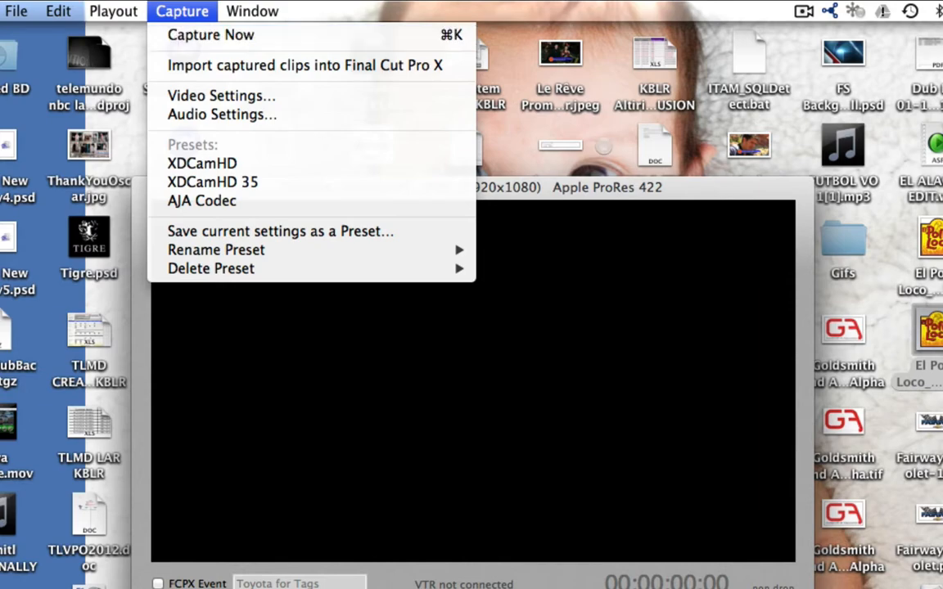
pyautogui.click(602, 188)
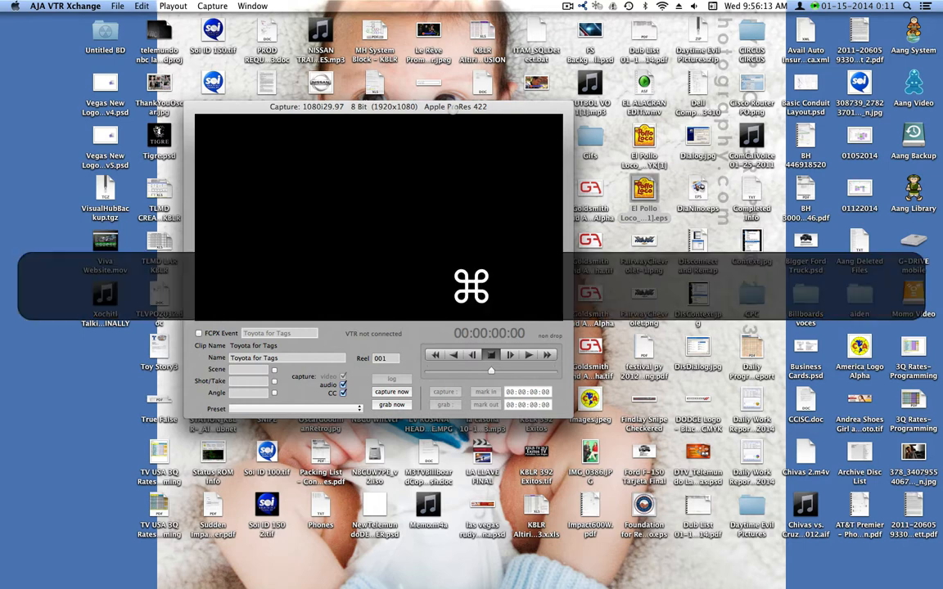
pyautogui.press('super+k')
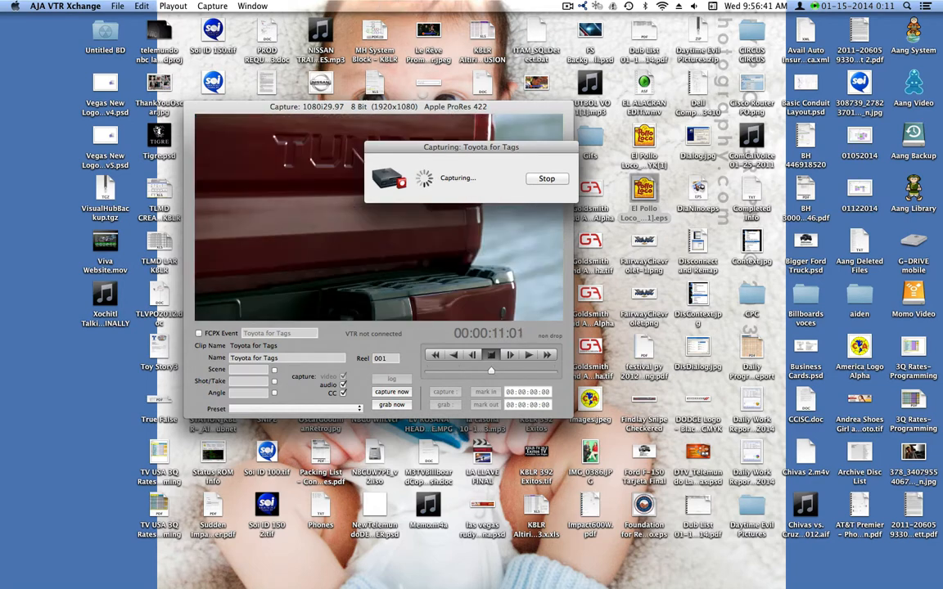
pyautogui.moveTo(411, 104); pyautogui.dragTo(403, 246)
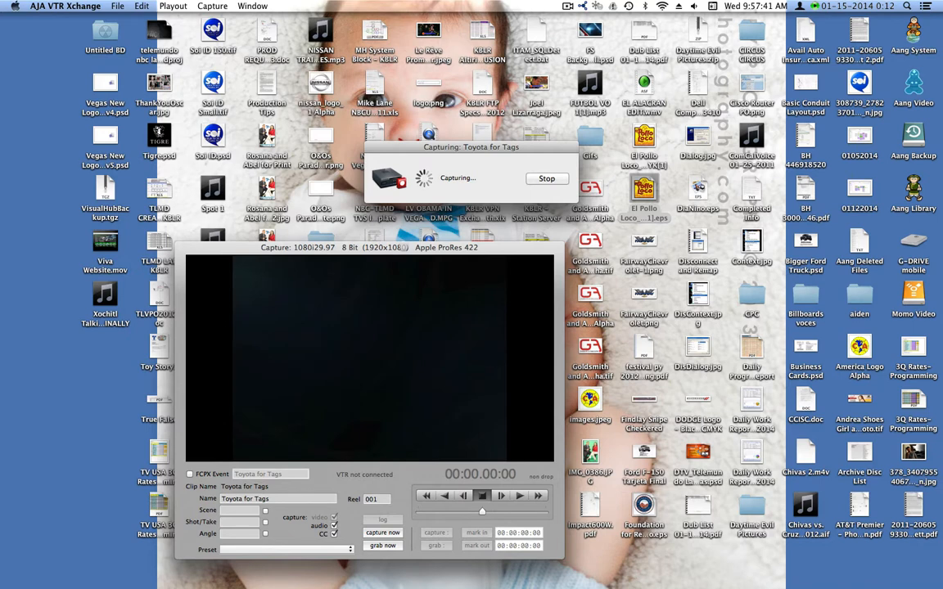
pyautogui.click(548, 178)
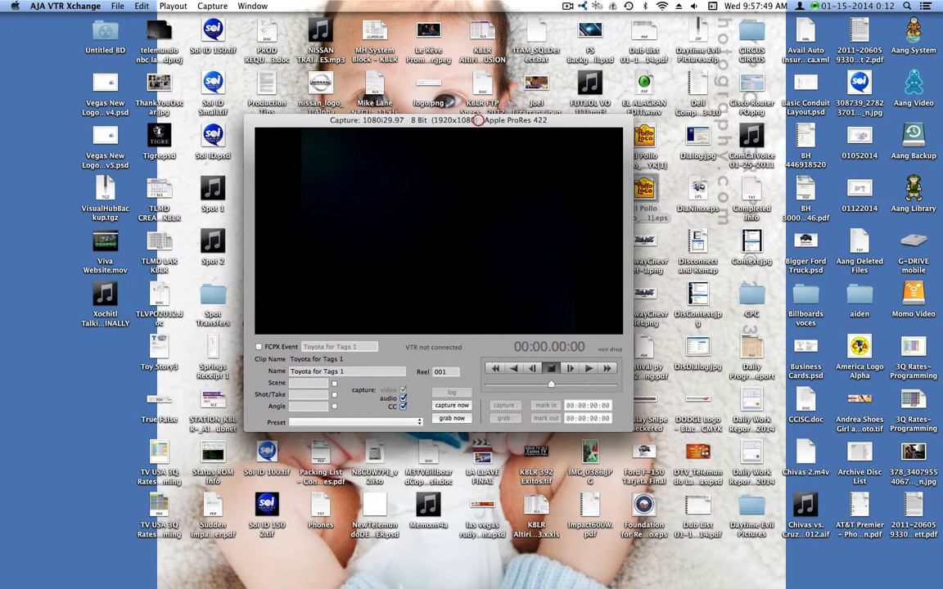
pyautogui.press('super+q')
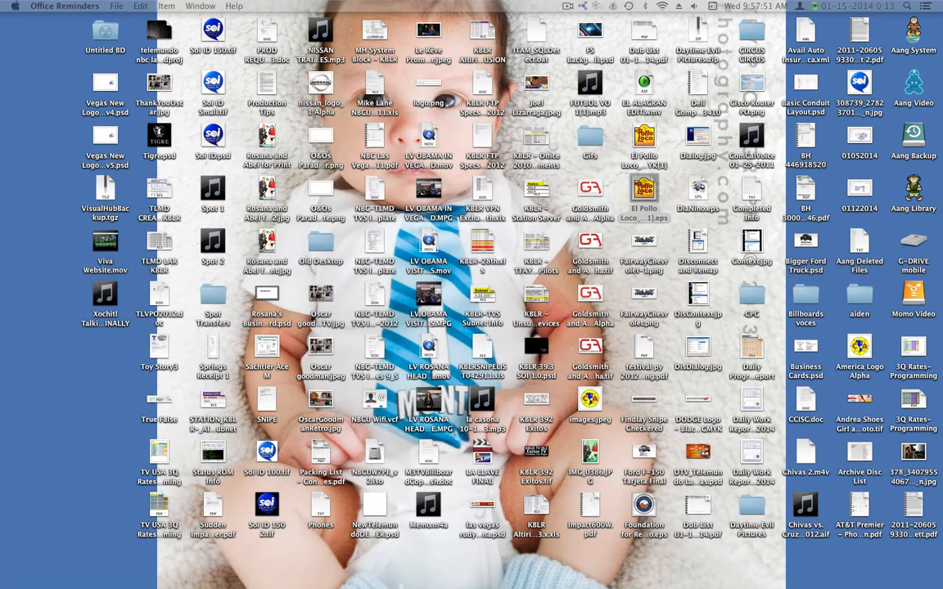
# - Open Final Cut Pro from the list of installed applications
pyautogui.moveTo(359, 573)
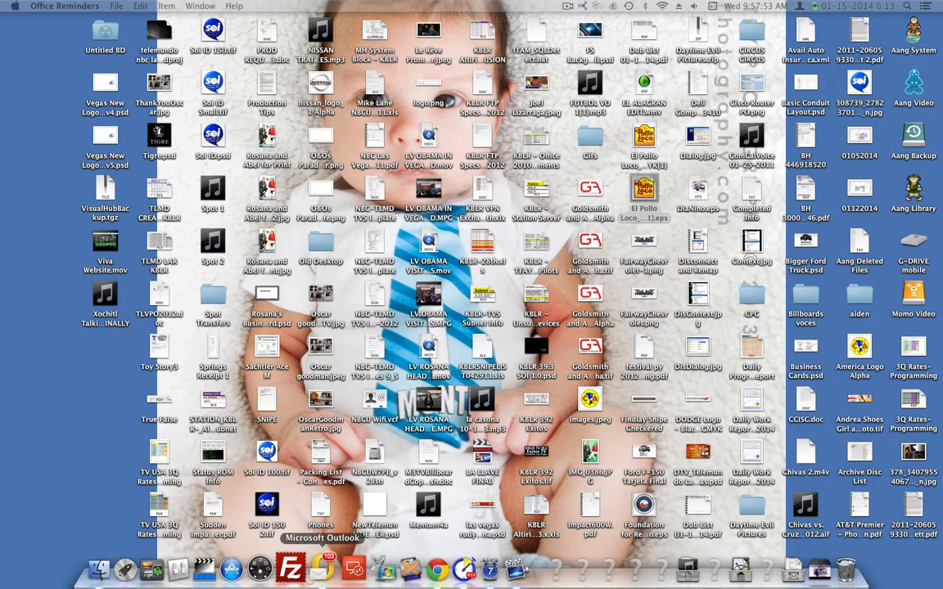
pyautogui.click(136, 567)
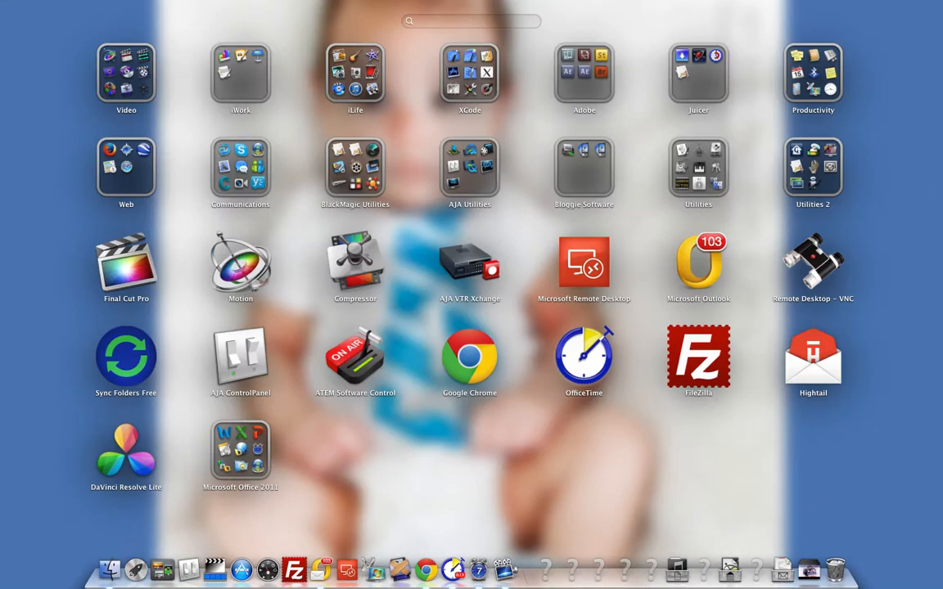
pyautogui.click(135, 271)
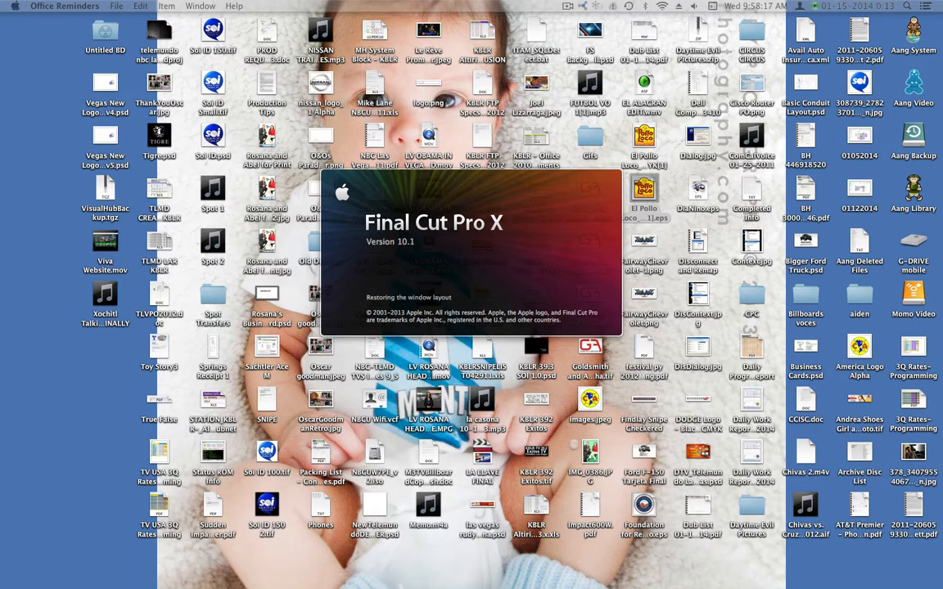
pyautogui.moveTo(307, 573)
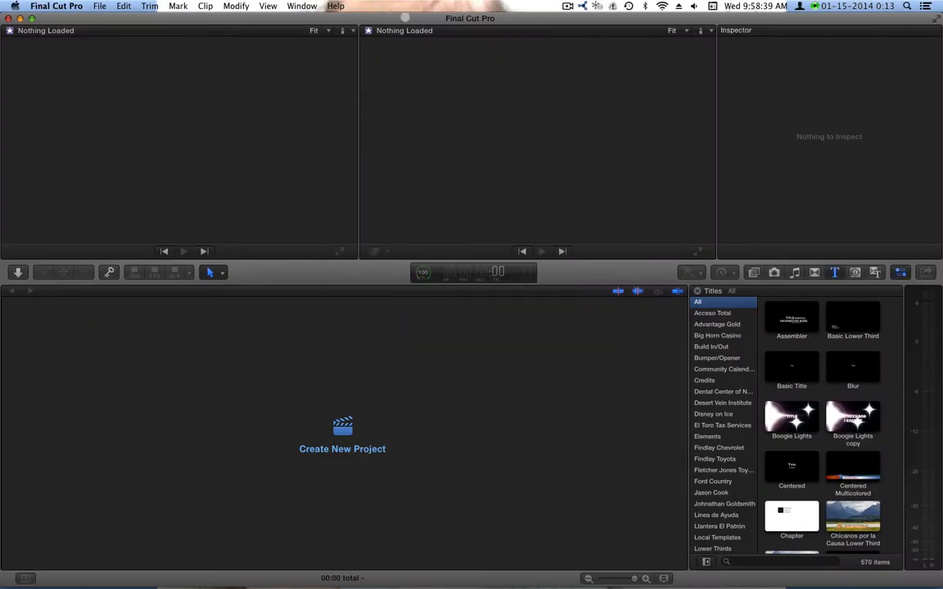
# - Close the library "Aang Video's projects and events"
pyautogui.press('F11')
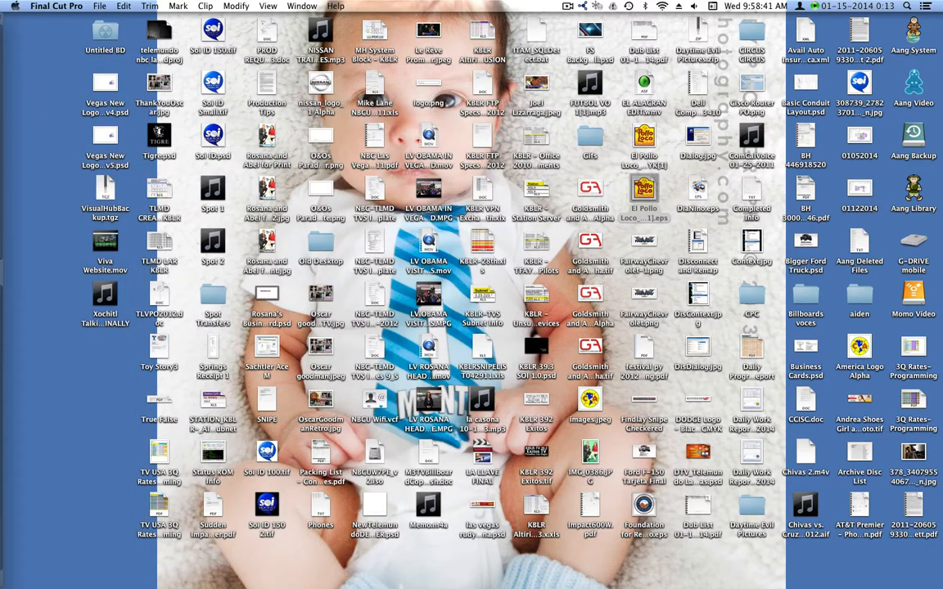
pyautogui.press('F11')
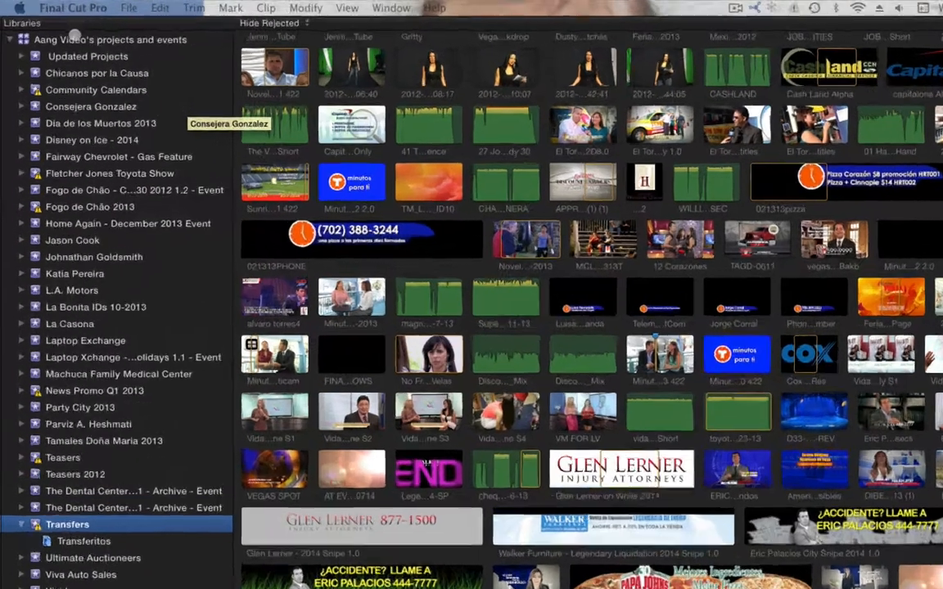
pyautogui.rightClick(58, 29)
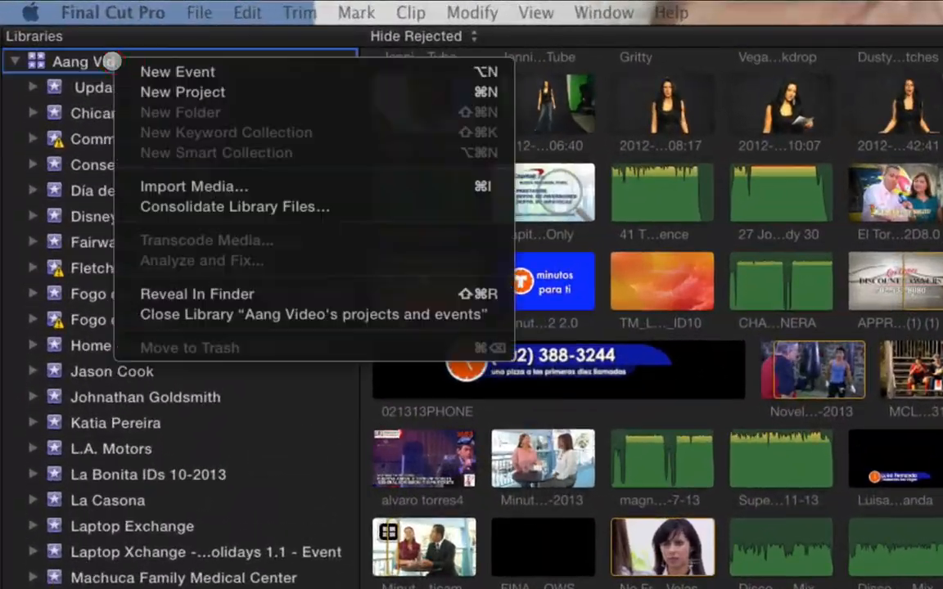
pyautogui.click(304, 312)
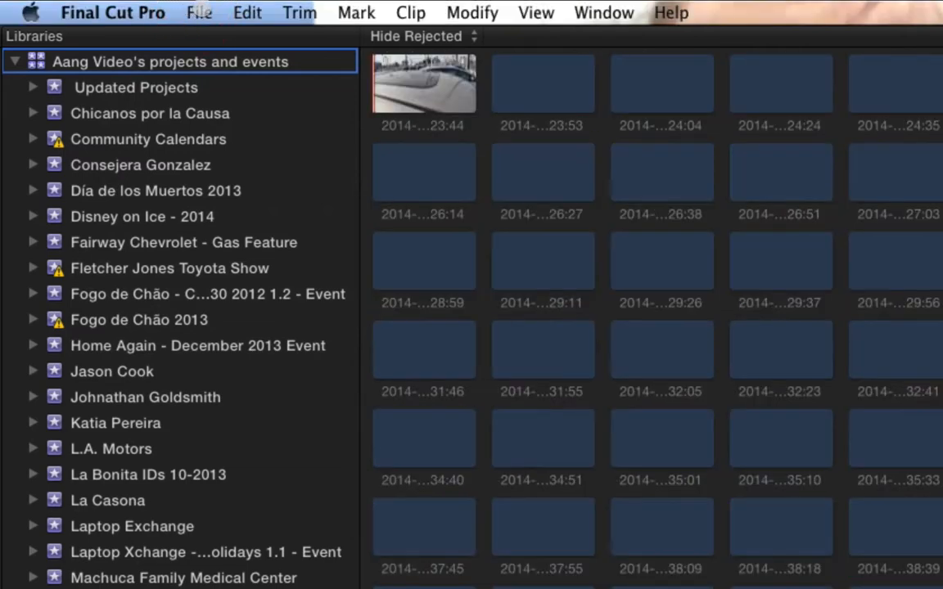
# - Open the Transfers 2014 library and close the Fletcher Jones 2014 library
pyautogui.click(200, 12)
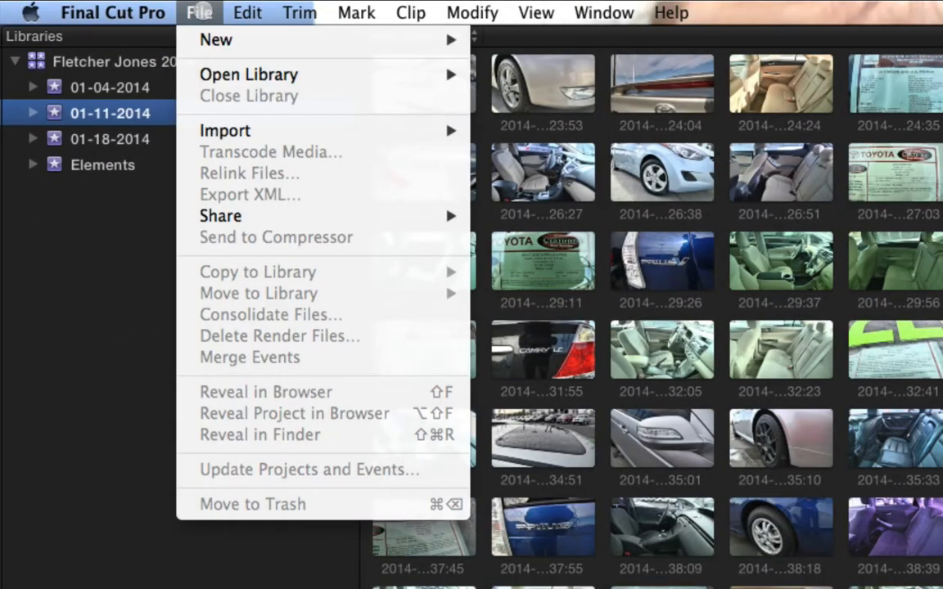
pyautogui.moveTo(229, 74)
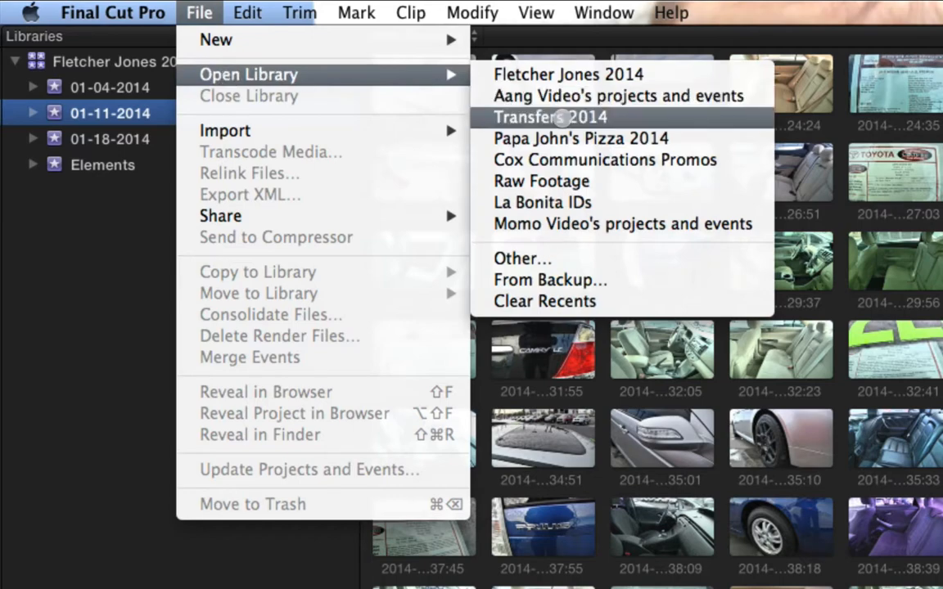
pyautogui.click(561, 117)
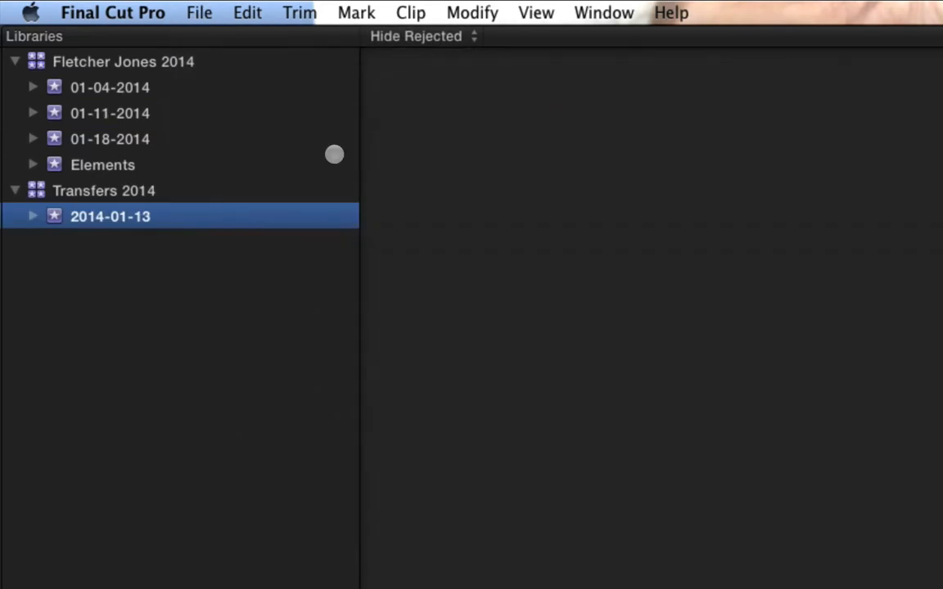
pyautogui.rightClick(91, 62)
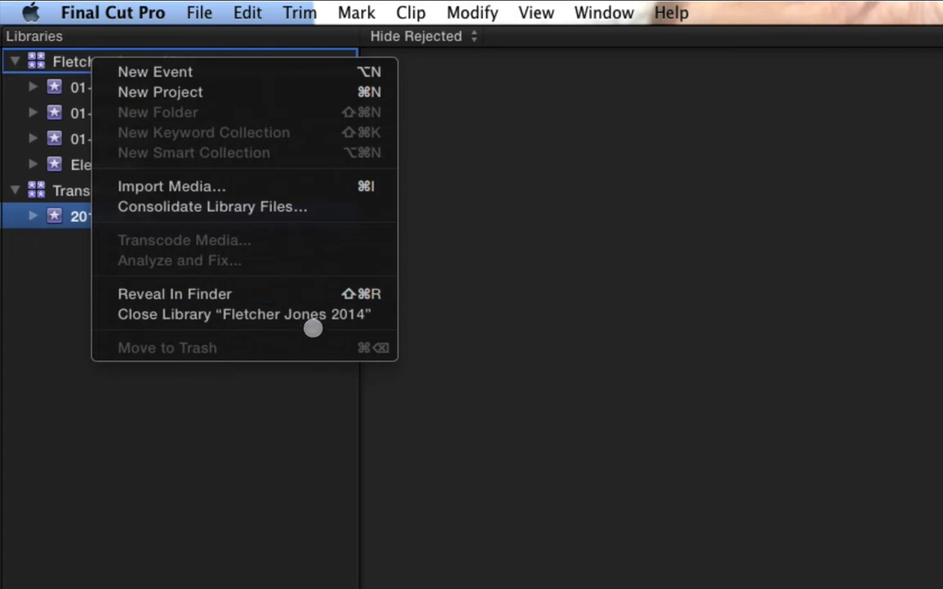
pyautogui.click(273, 308)
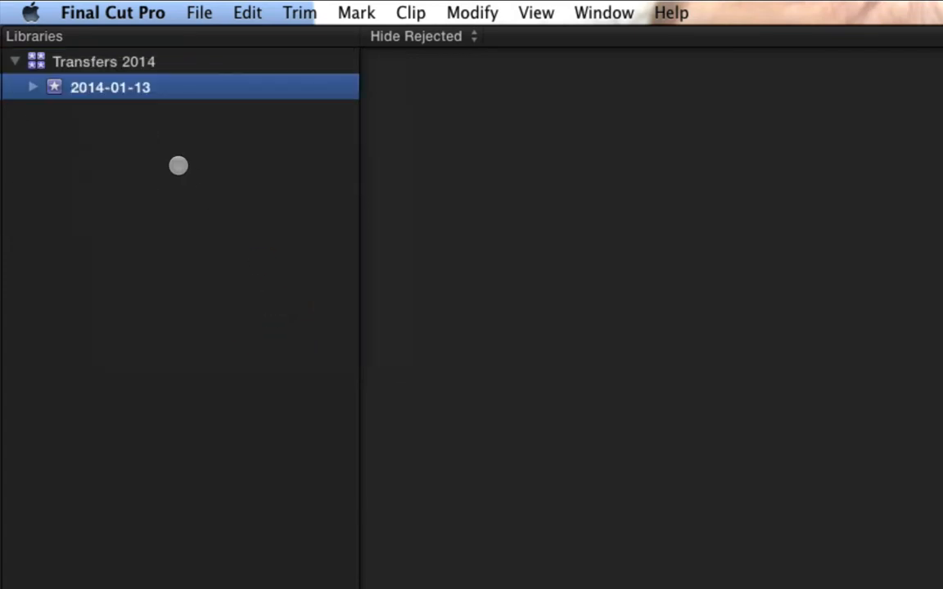
# - Rename the 2014-01-13 event in the Transfers 2014 library as "Transfers"
pyautogui.click(151, 88)
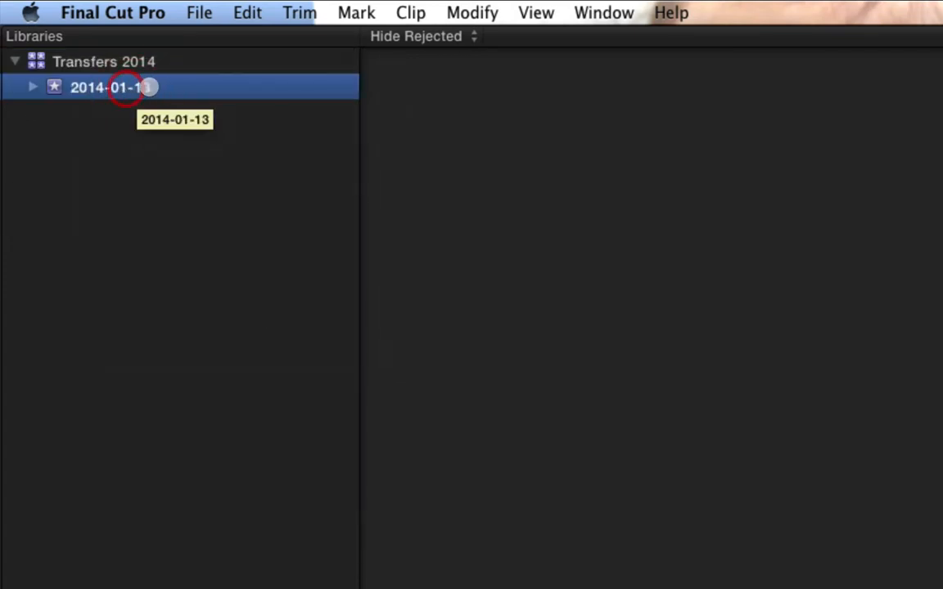
pyautogui.rightClick(123, 87)
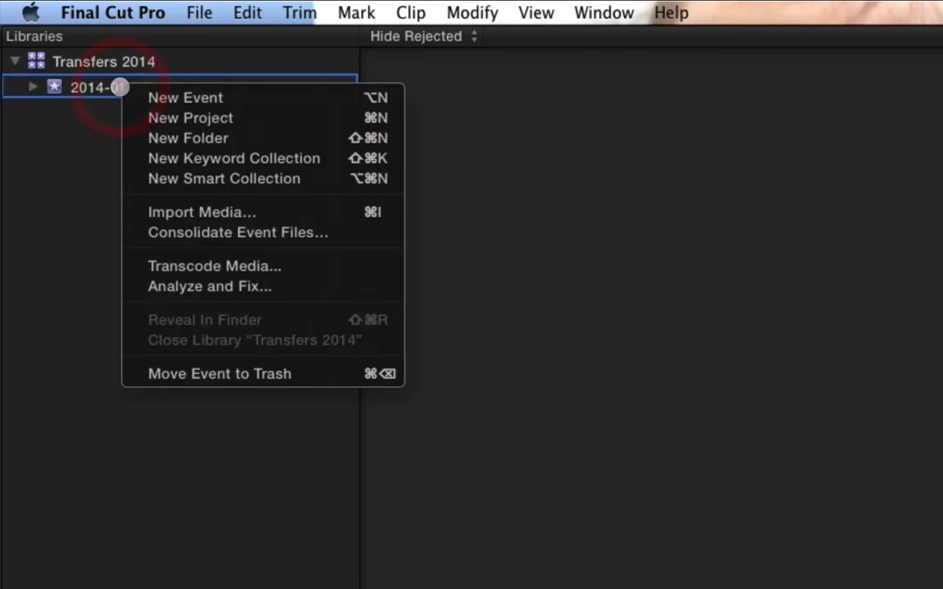
pyautogui.click(105, 87)
pyautogui.click(33, 87)
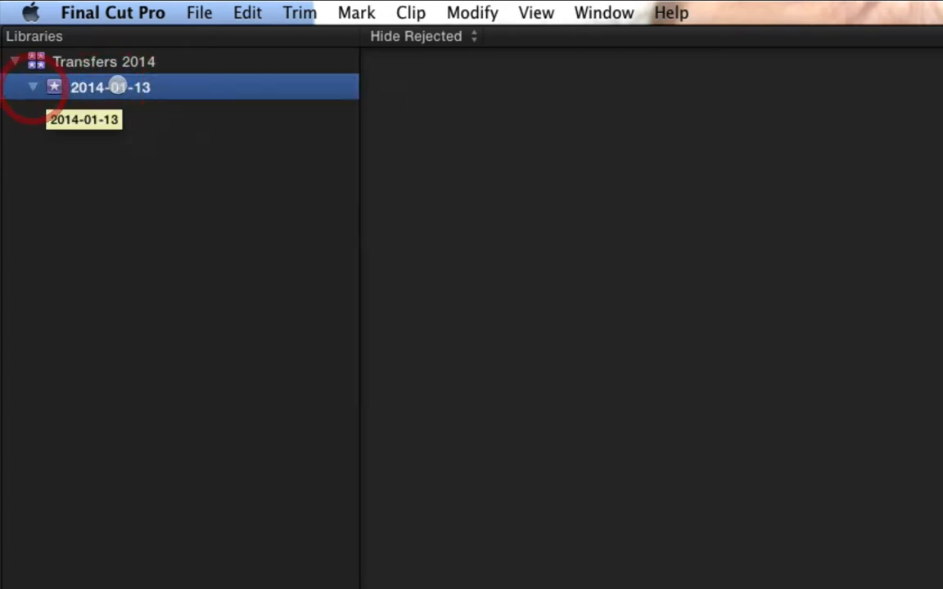
pyautogui.click(141, 87)
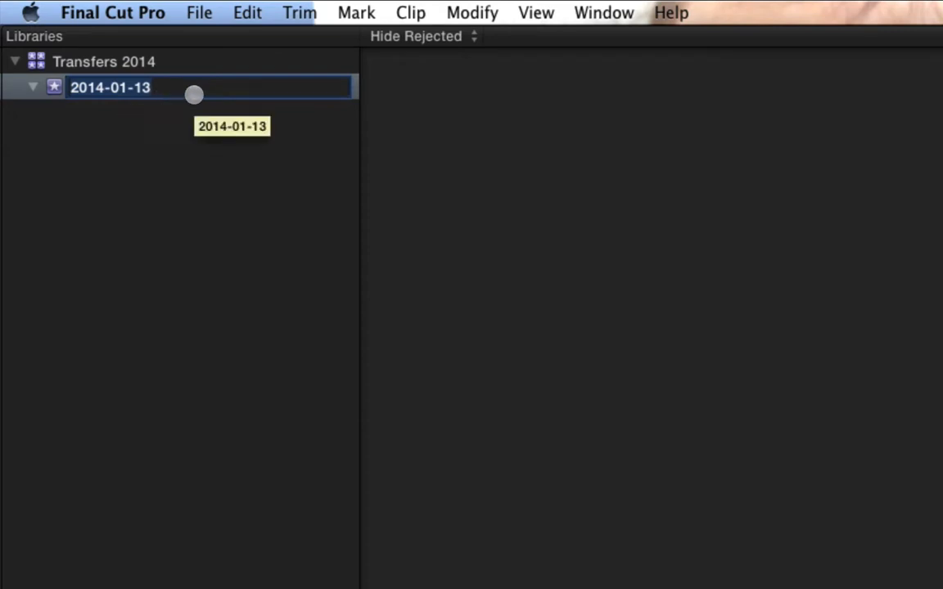
pyautogui.write('Transfers')
pyautogui.press('Return')
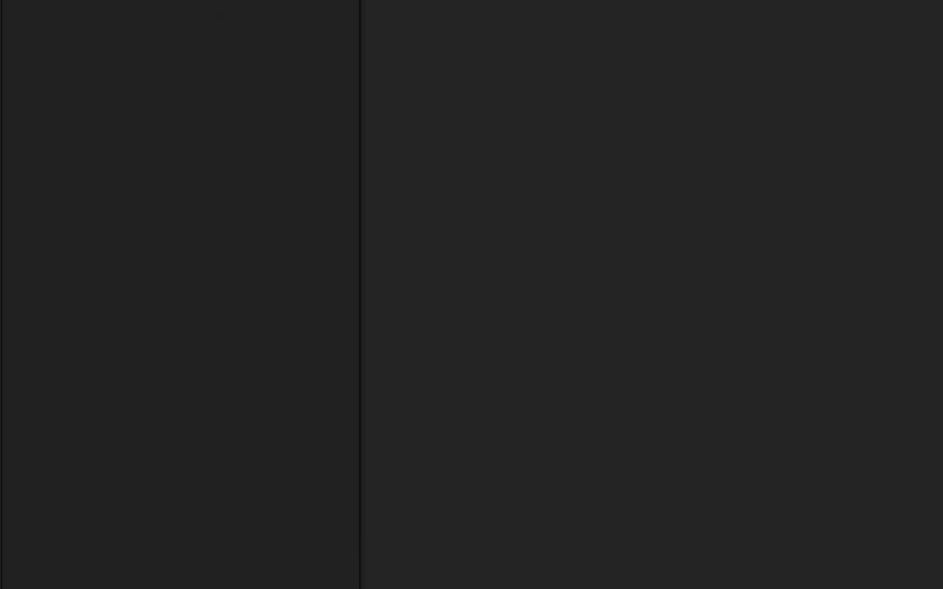
# - Switch to Finder and open the Captures folder on the Aang Video drive
pyautogui.click(174, 554)
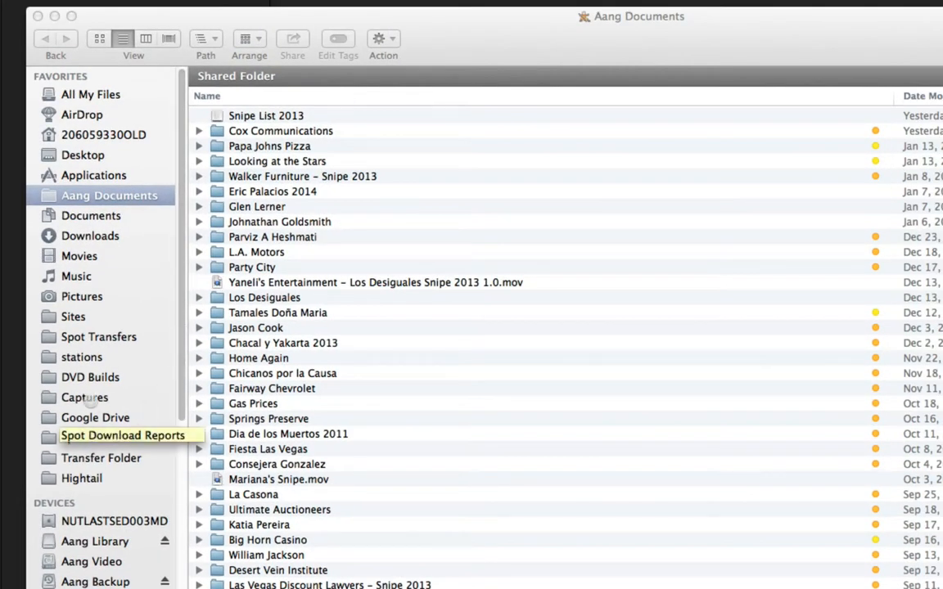
pyautogui.click(73, 397)
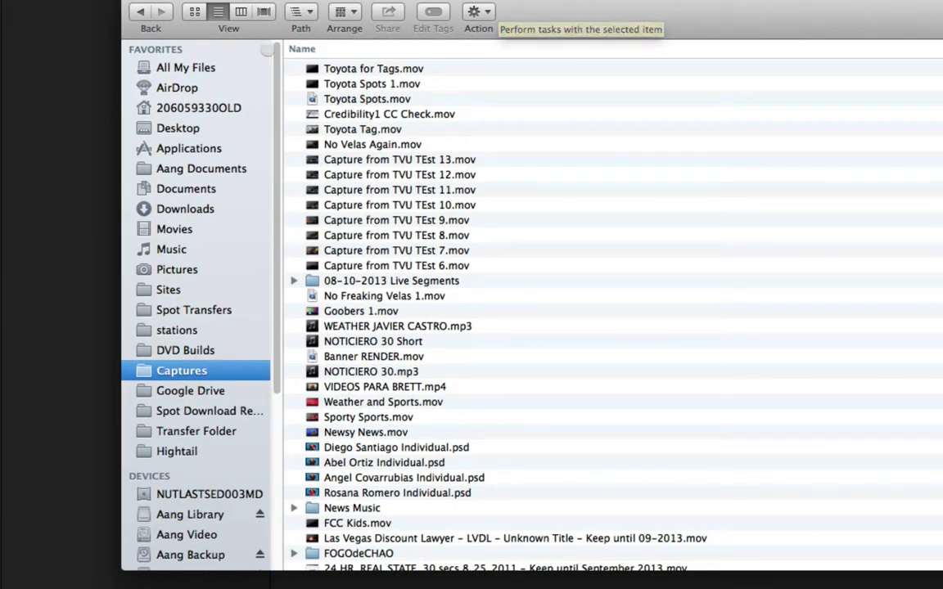
pyautogui.scroll(-5, 211, 401)
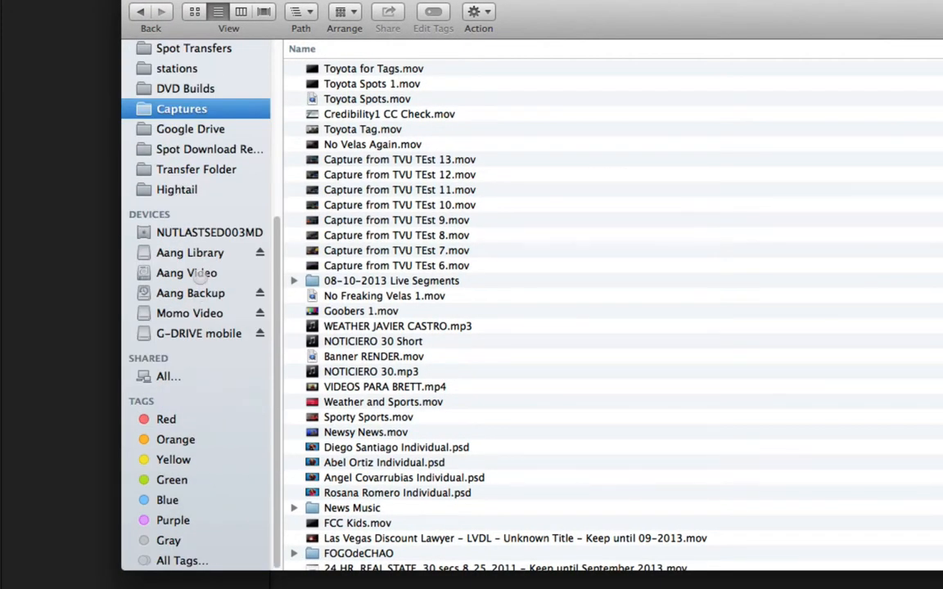
pyautogui.click(172, 272)
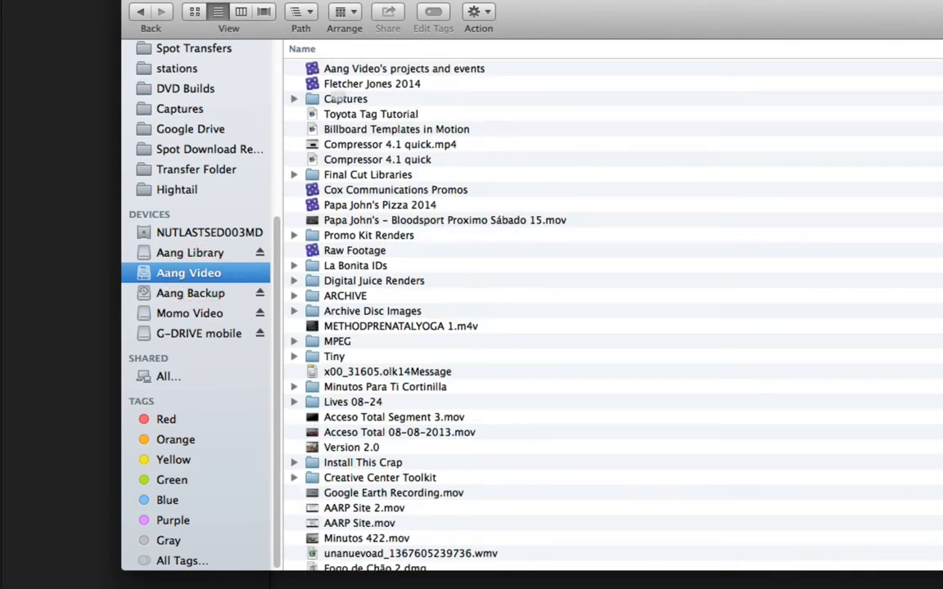
pyautogui.doubleClick(335, 98)
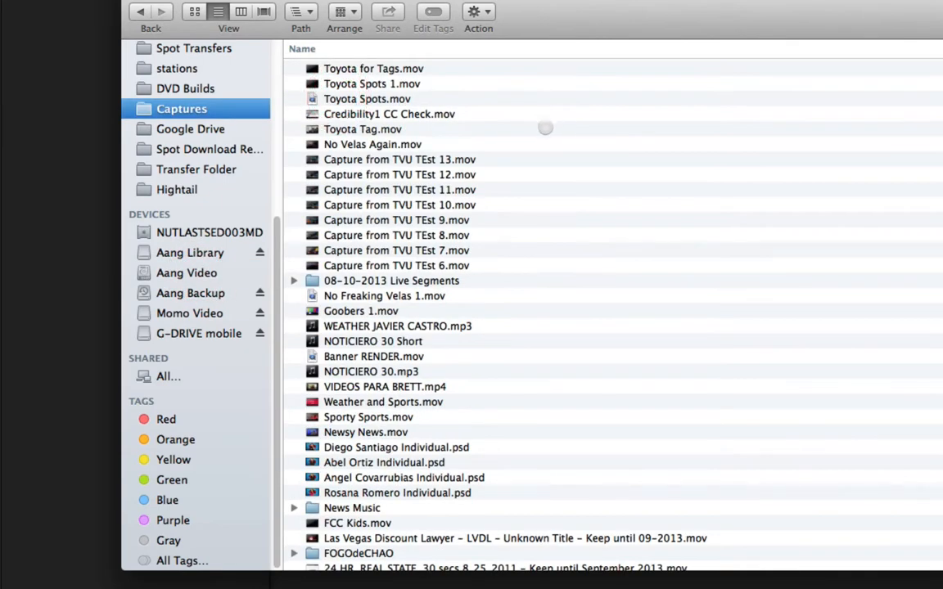
# - Import Toyota for Tags.mov from the Captures folder into the Transfers event and close the Finder window
pyautogui.click(354, 70)
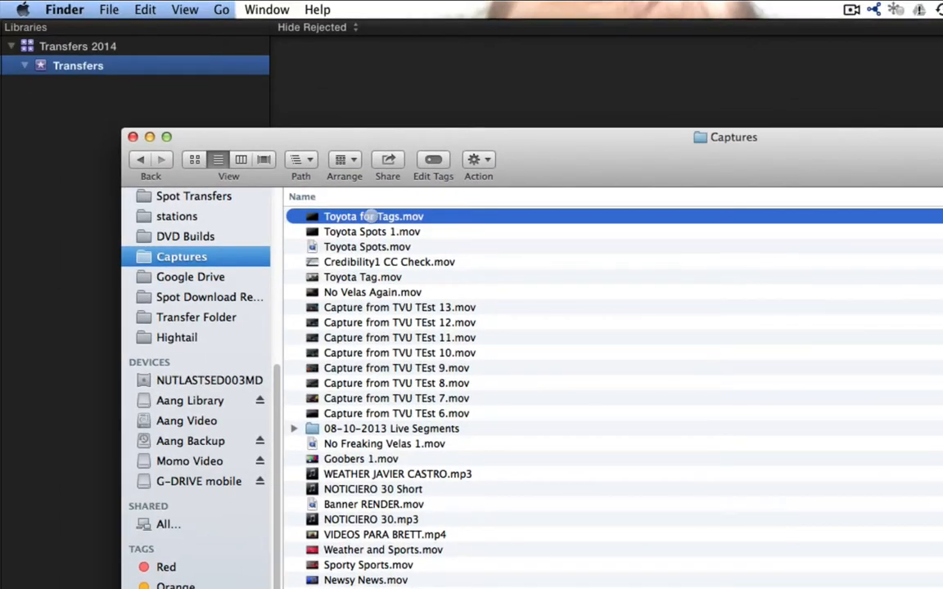
pyautogui.moveTo(372, 216); pyautogui.dragTo(94, 69)
pyautogui.click(132, 136)
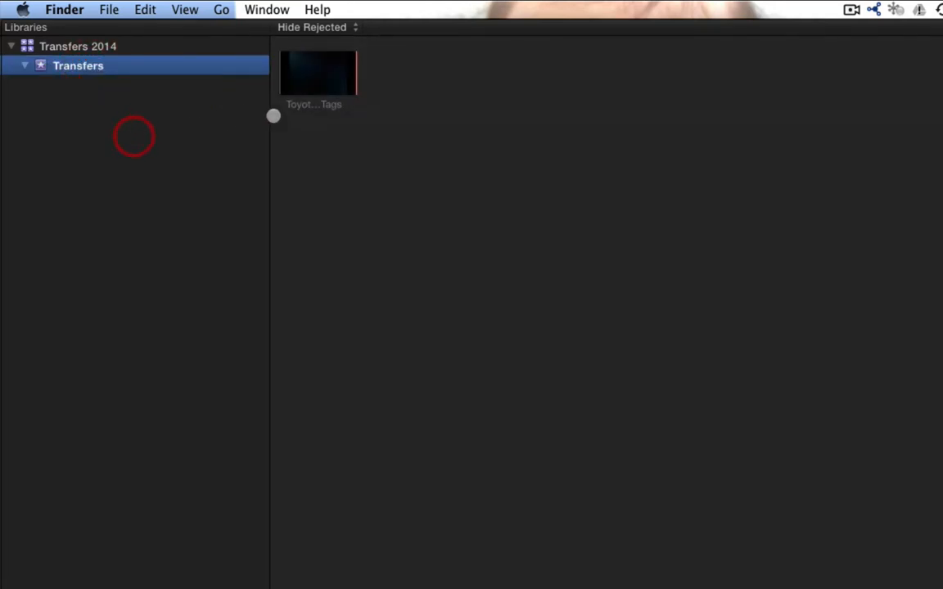
# - Select the imported Toyota for Tags clip in the Transfers event and skim through its footage
pyautogui.click(278, 74)
pyautogui.click(293, 72)
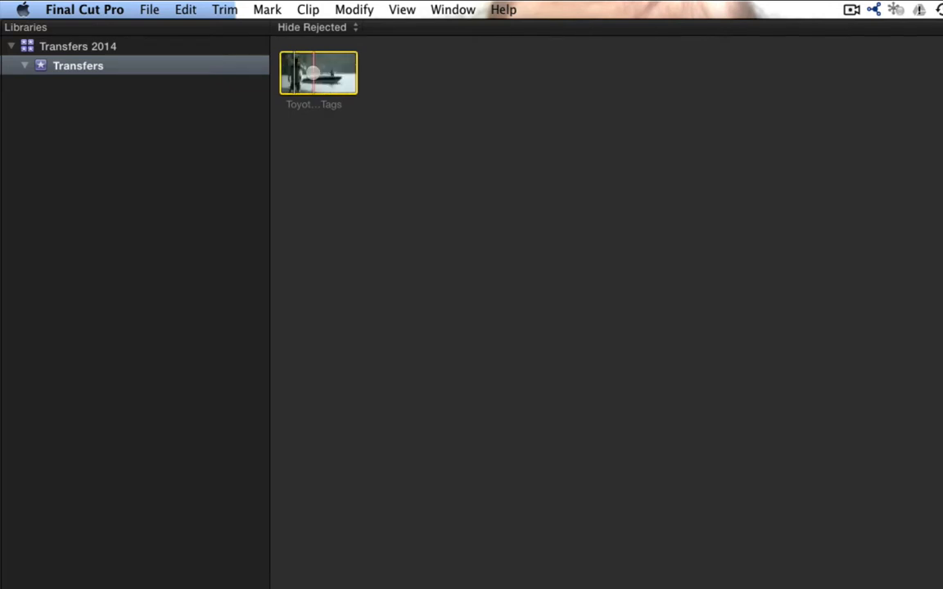
pyautogui.click(312, 81)
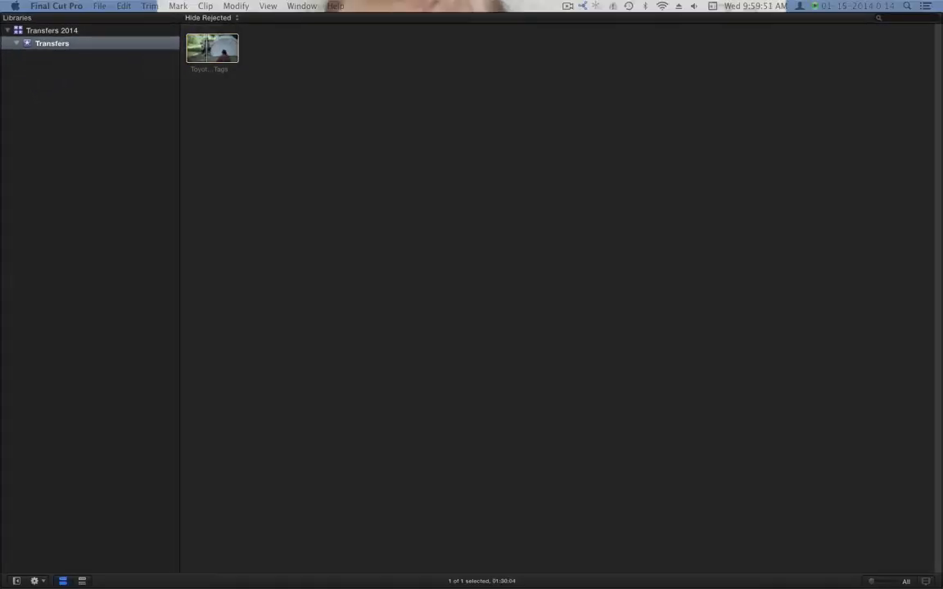
pyautogui.moveTo(2, 16); pyautogui.dragTo(580, 5)
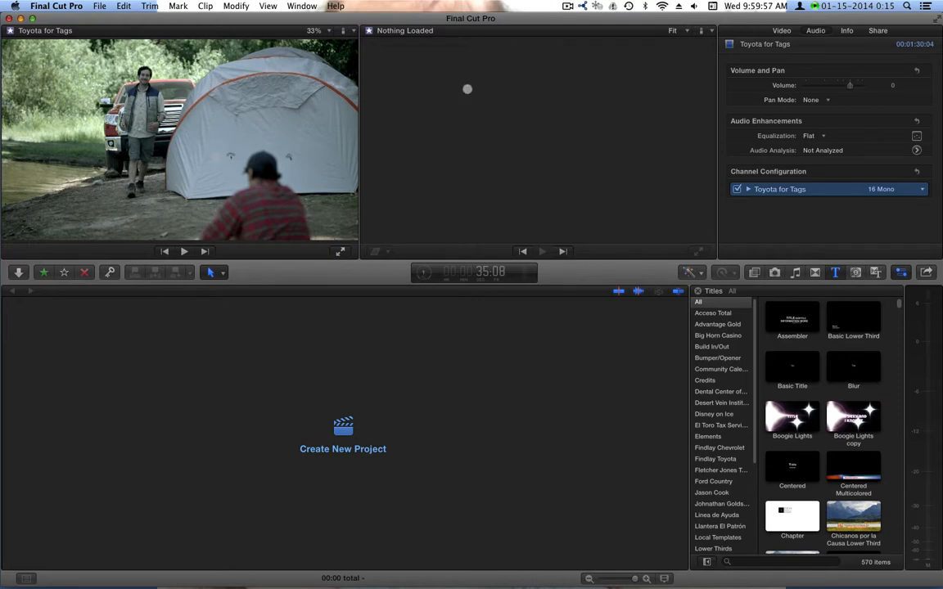
# - Create a project named CM15255 in the Transfers event with custom 1080i HD, 1920x1080, 29.97i video settings
pyautogui.click(344, 432)
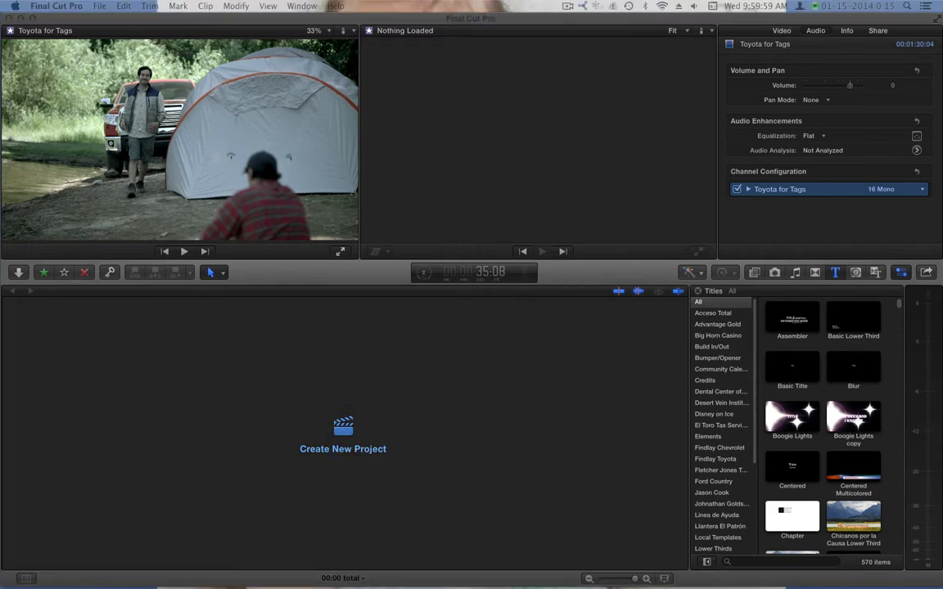
pyautogui.press('F11')
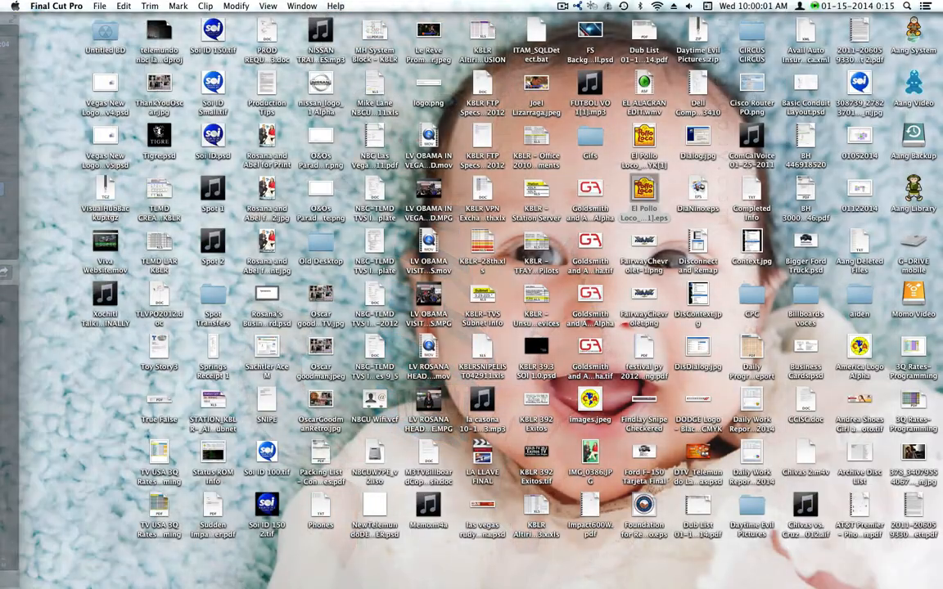
pyautogui.press('F11')
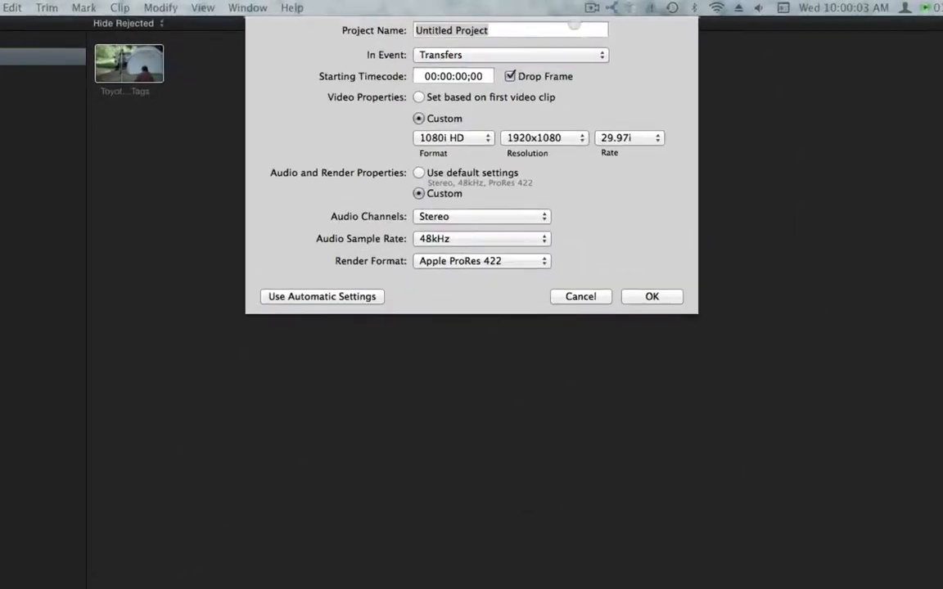
pyautogui.click(565, 28)
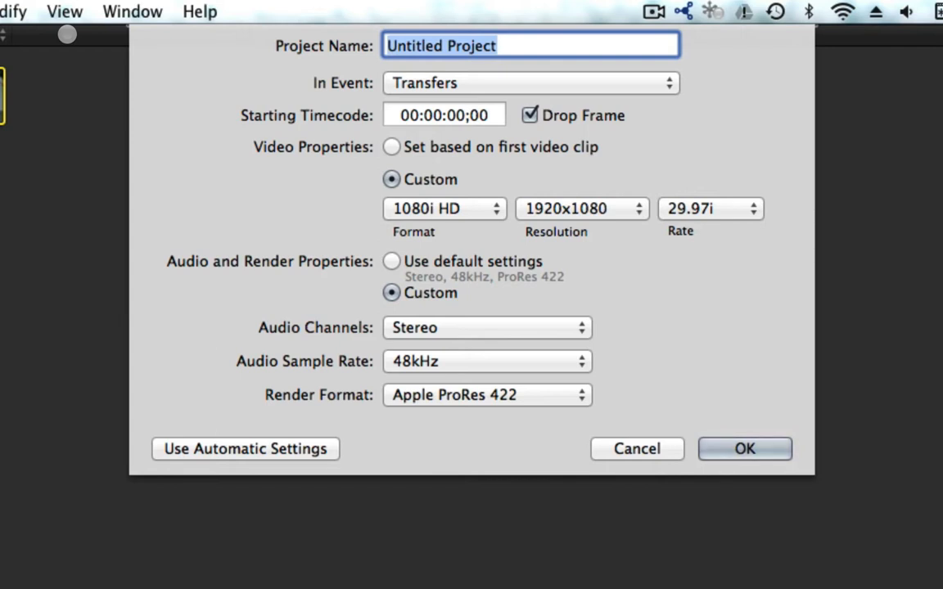
pyautogui.write('CM')
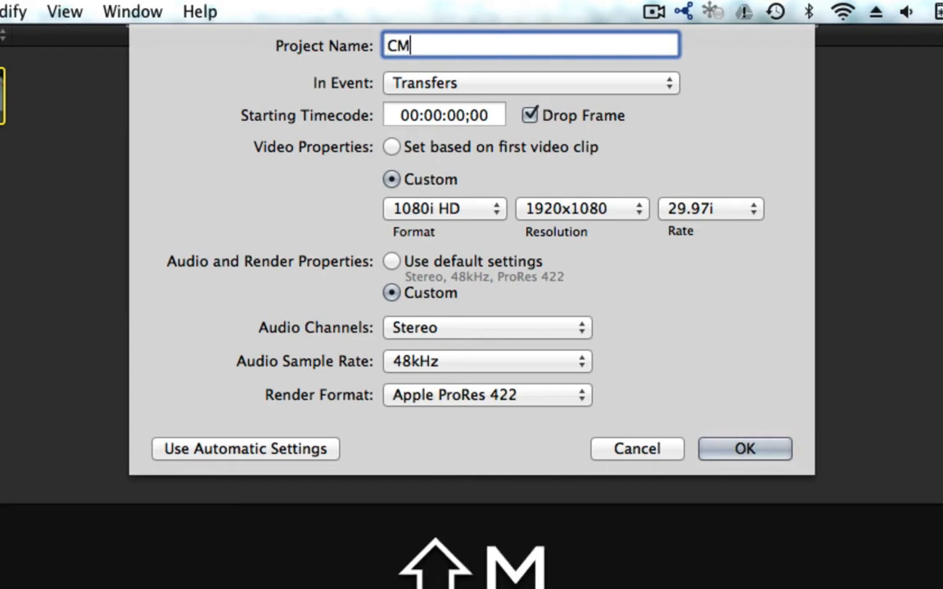
pyautogui.write('152')
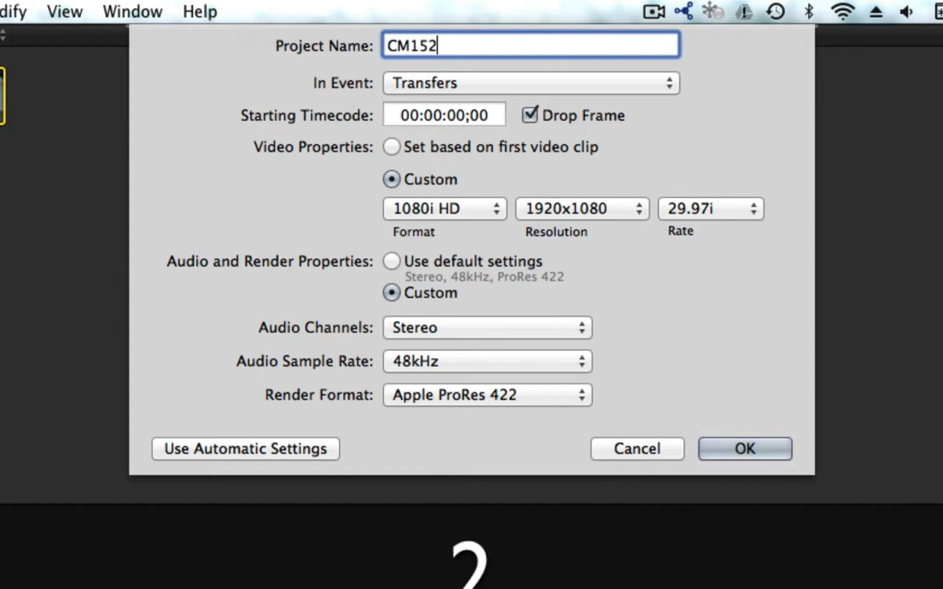
pyautogui.write('55')
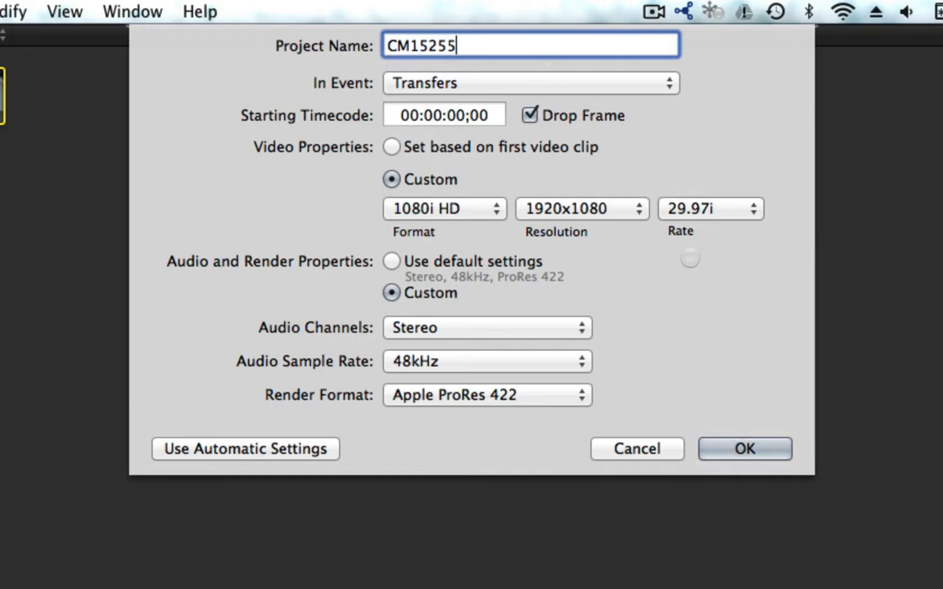
pyautogui.click(757, 447)
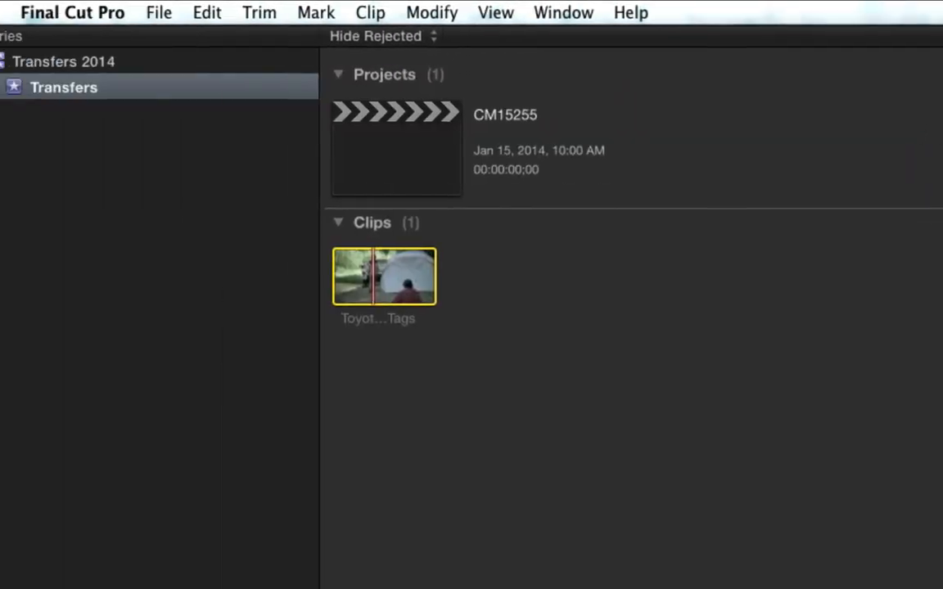
# - Append the Toyota for Tags clip to the timeline of project CM15255
pyautogui.click(402, 150)
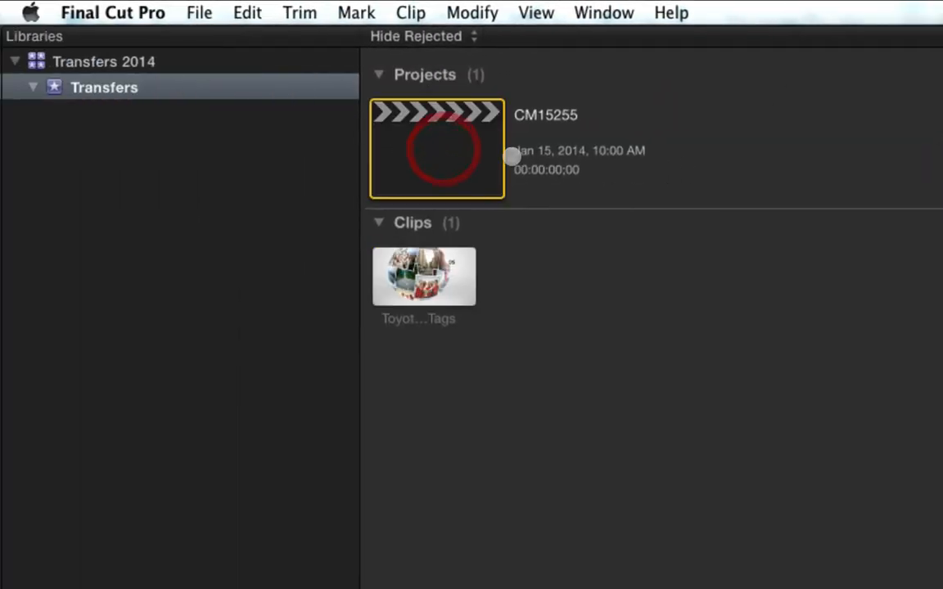
pyautogui.moveTo(1, 38); pyautogui.dragTo(520, 12)
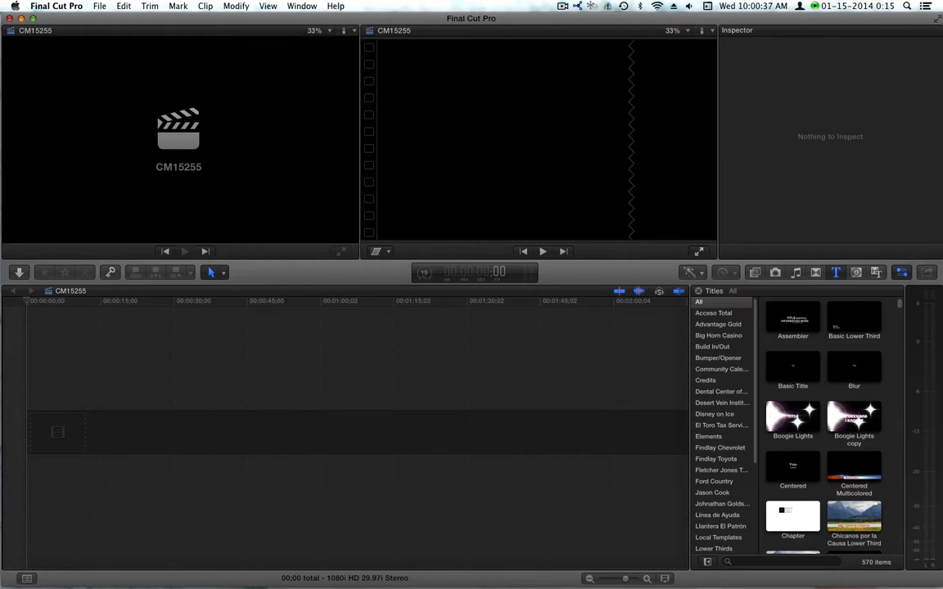
pyautogui.press('e')
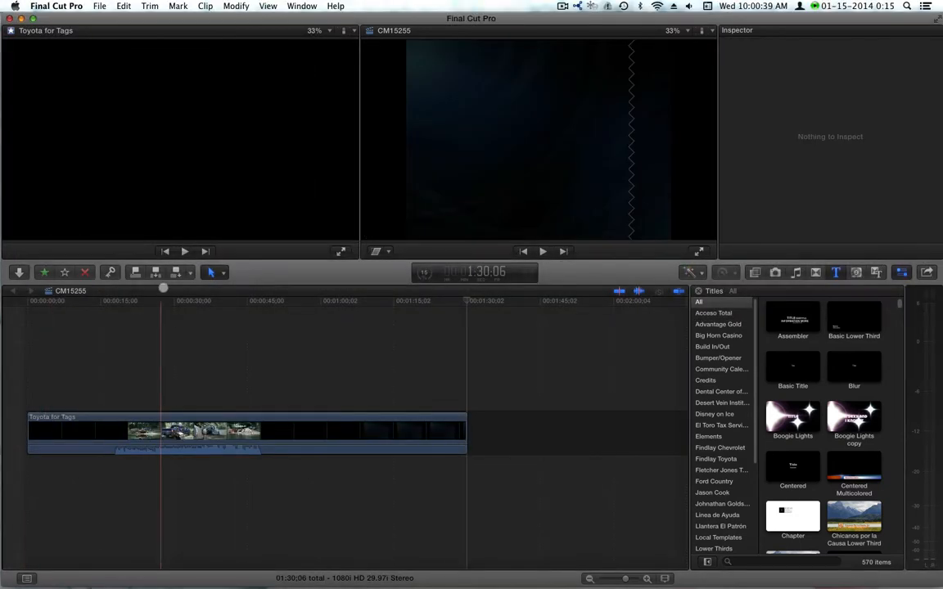
# - Cut the Toyota for Tags clip at the first frame of the spot and delete the black lead-in before it
pyautogui.click(112, 300)
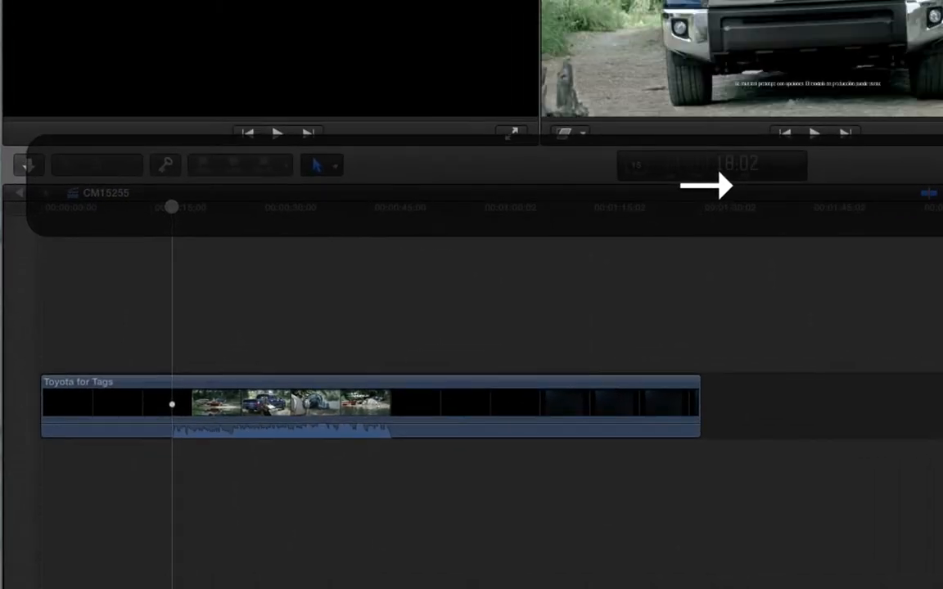
pyautogui.press('super+b')
pyautogui.click(121, 432)
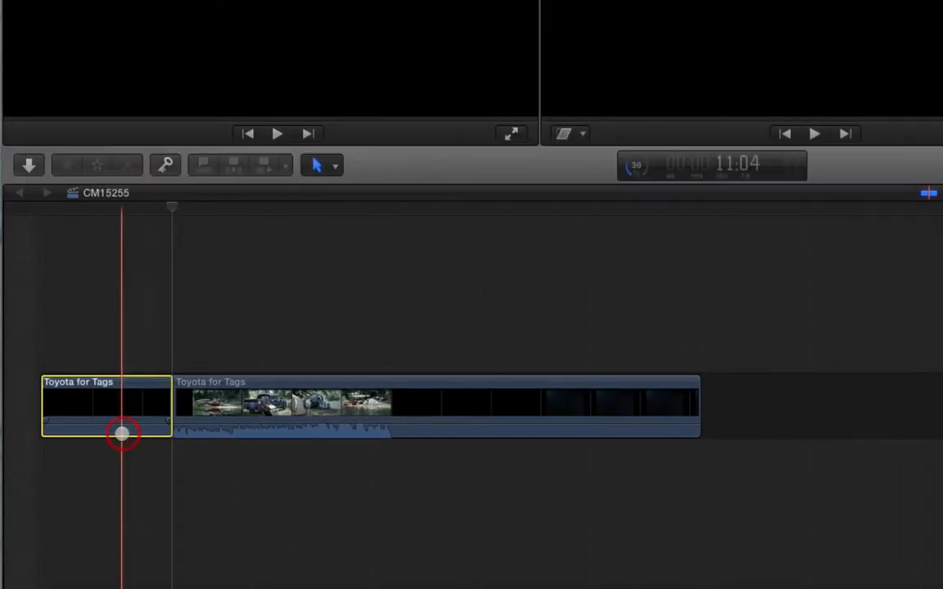
pyautogui.press('BackSpace')
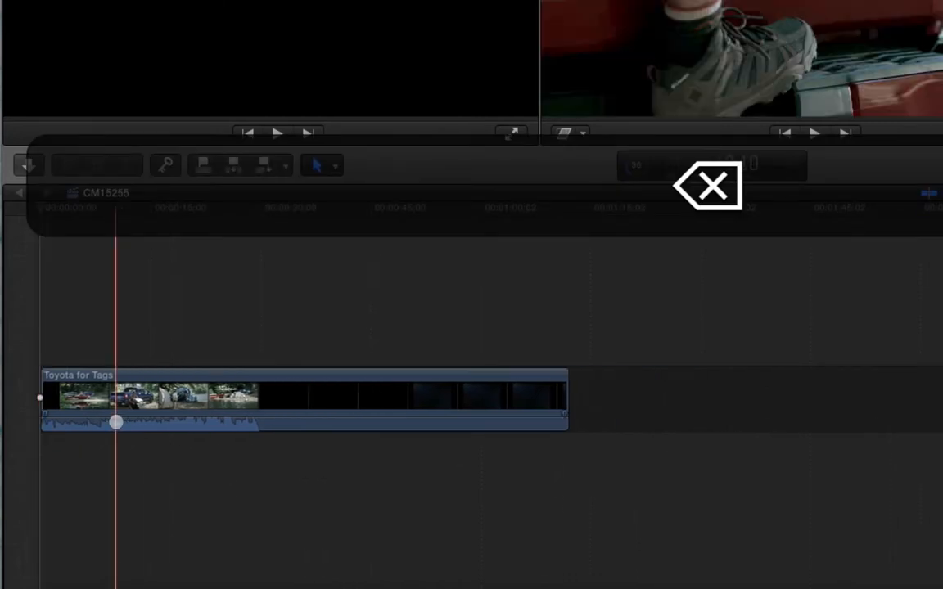
# - Cut the Toyota for Tags clip 30:00 after the start of the timeline and delete everything after the cut
pyautogui.press('Home')
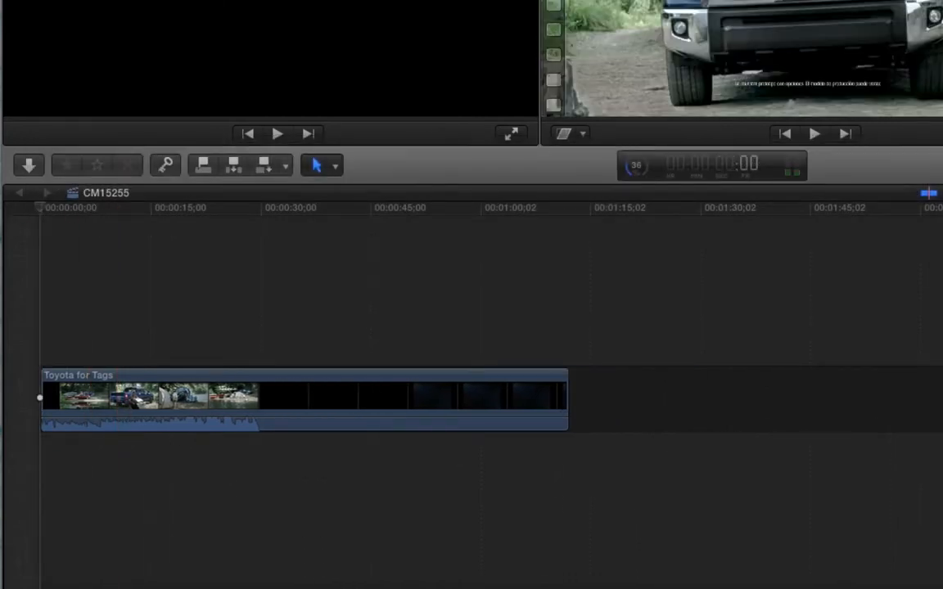
pyautogui.write('+100')
pyautogui.press('Return')
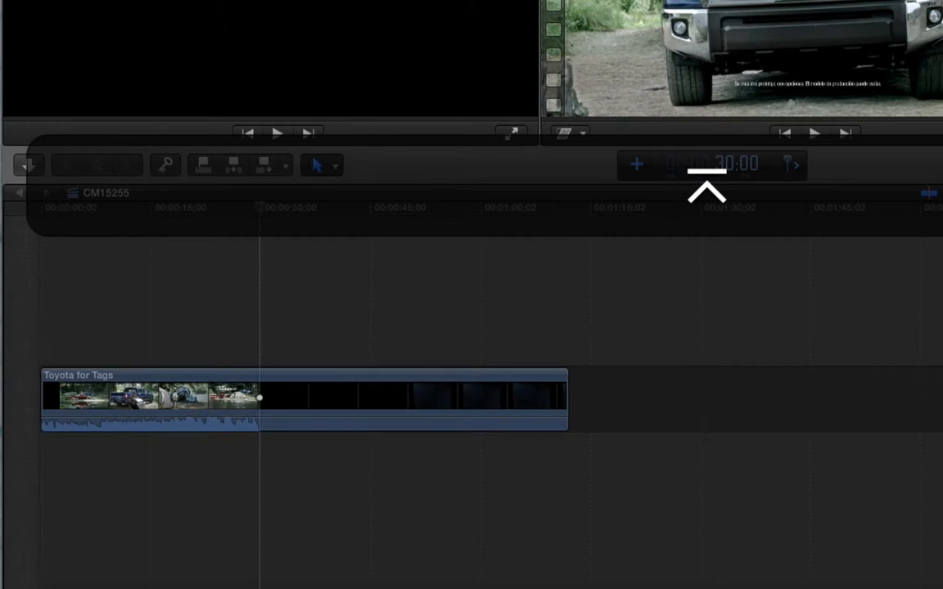
pyautogui.press('super+b')
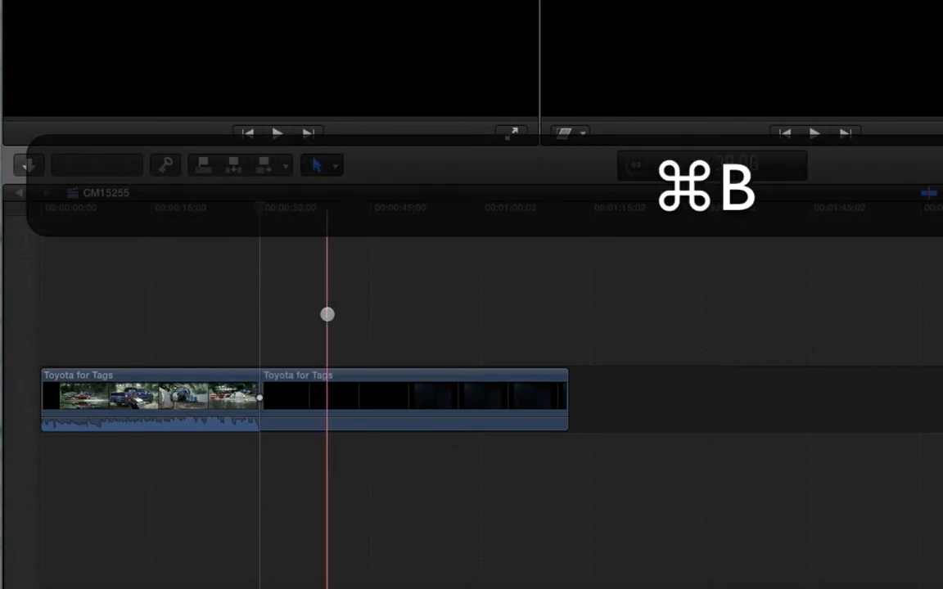
pyautogui.moveTo(327, 312); pyautogui.dragTo(427, 479)
pyautogui.press('BackSpace')
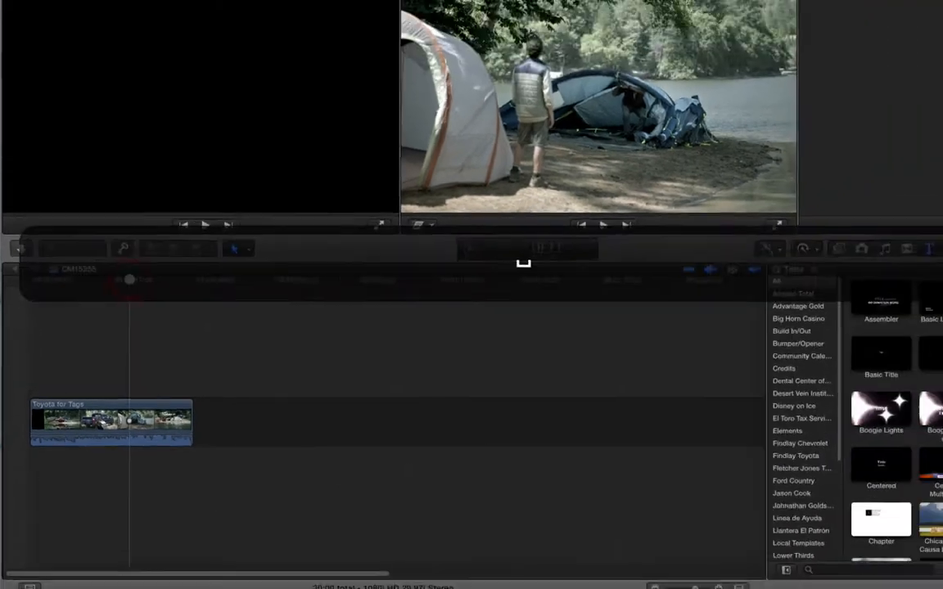
# - Play the spot to check its audio level, set the clip's volume to 3 and play it again
pyautogui.press('space')
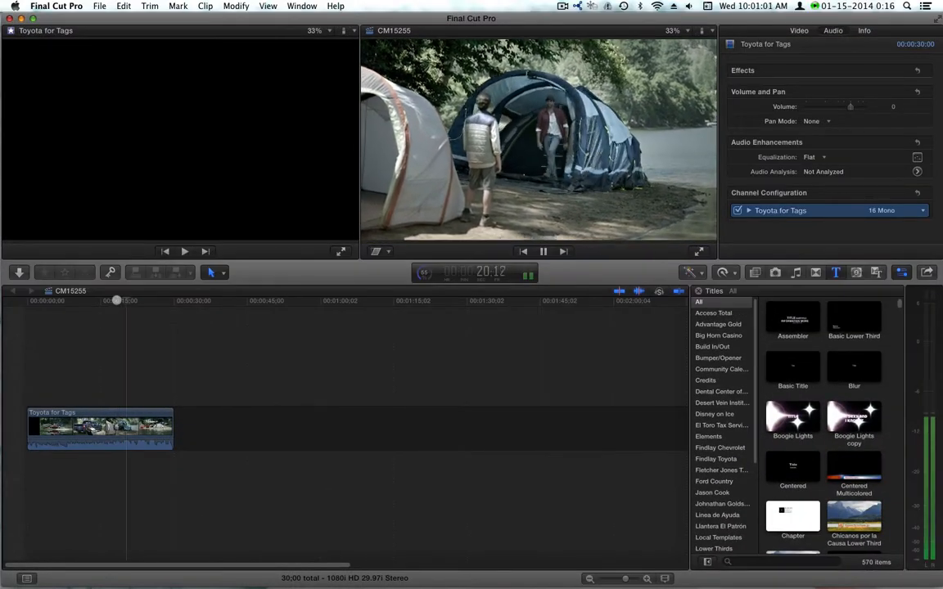
pyautogui.press('space')
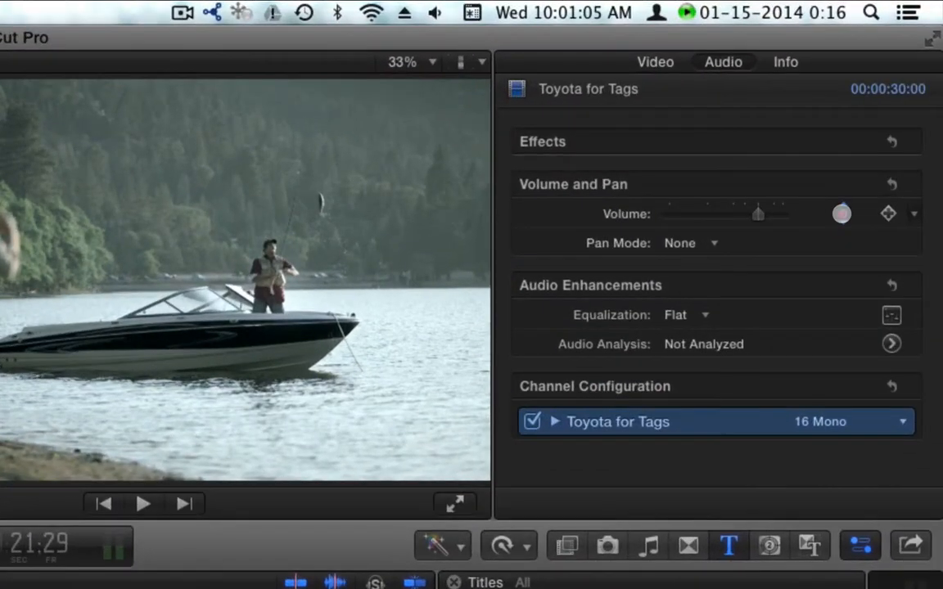
pyautogui.click(846, 204)
pyautogui.write('3')
pyautogui.press('Return')
pyautogui.press('space')
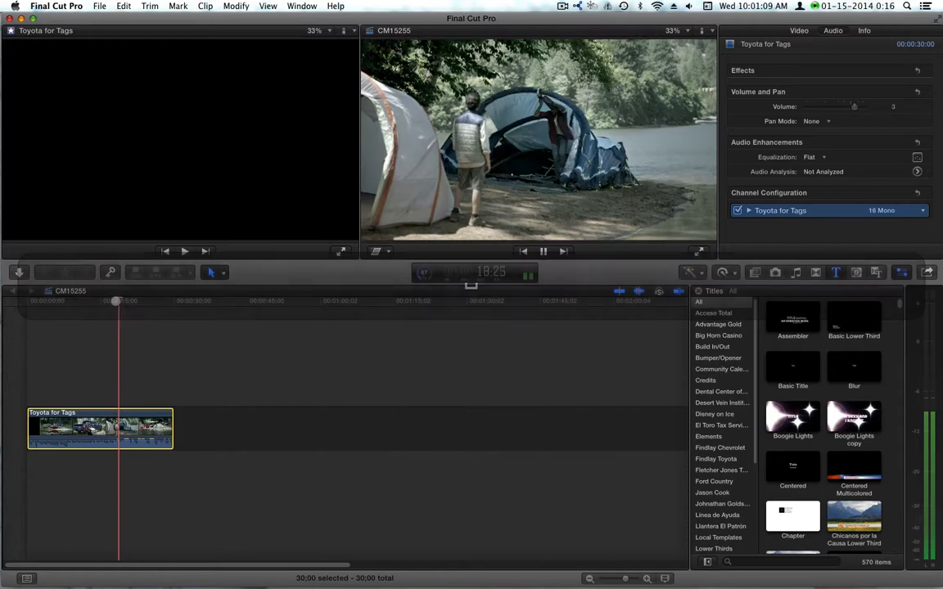
pyautogui.press('space')
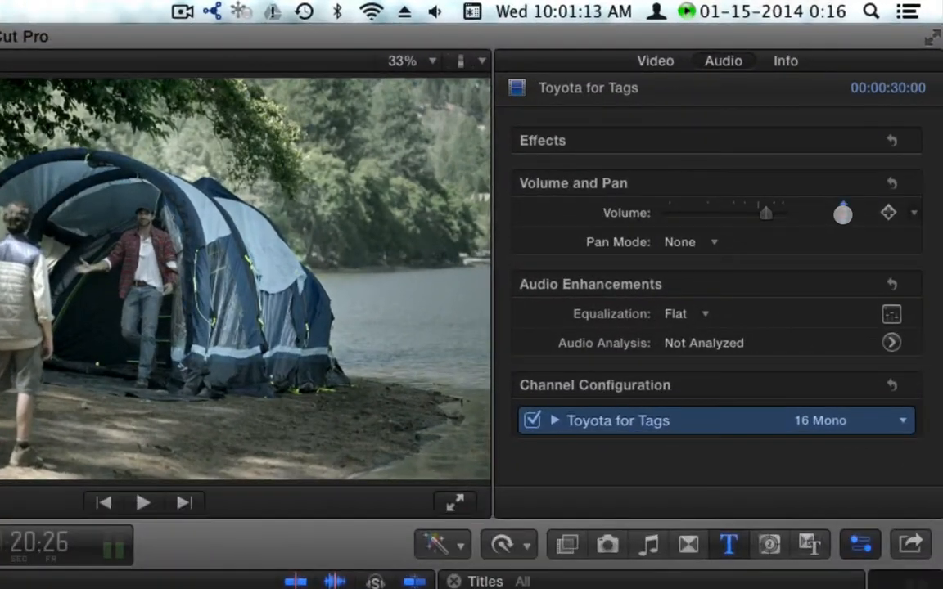
# - Set the clip's volume to 4 and play the spot from about 16:20 to check the level
pyautogui.click(893, 107)
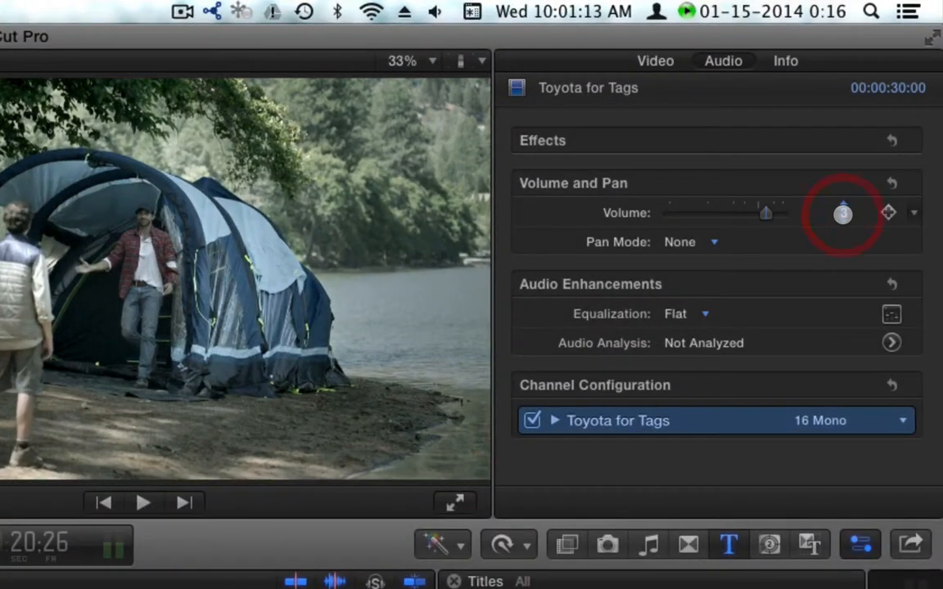
pyautogui.write('4')
pyautogui.press('Return')
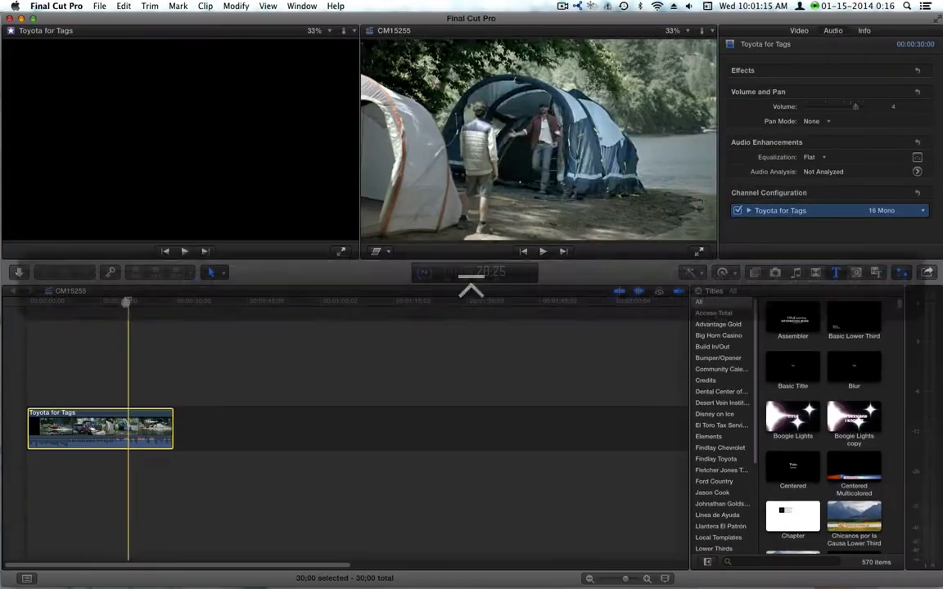
pyautogui.click(108, 302)
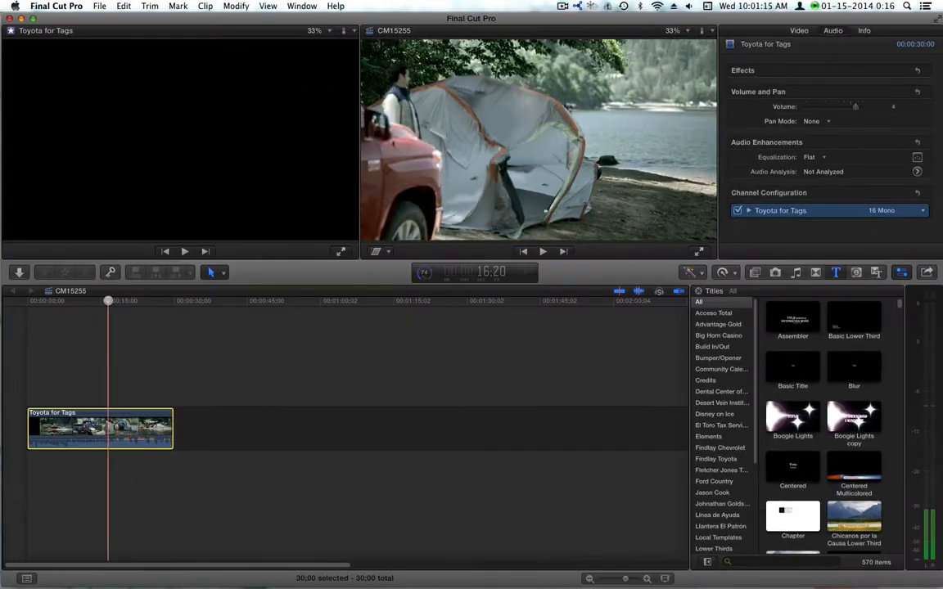
pyautogui.press('space')
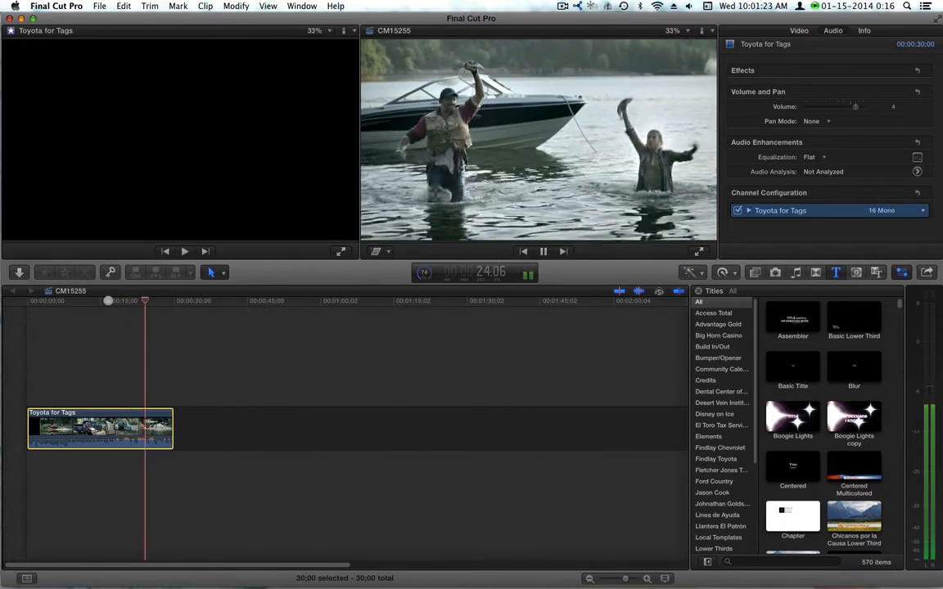
pyautogui.press('space')
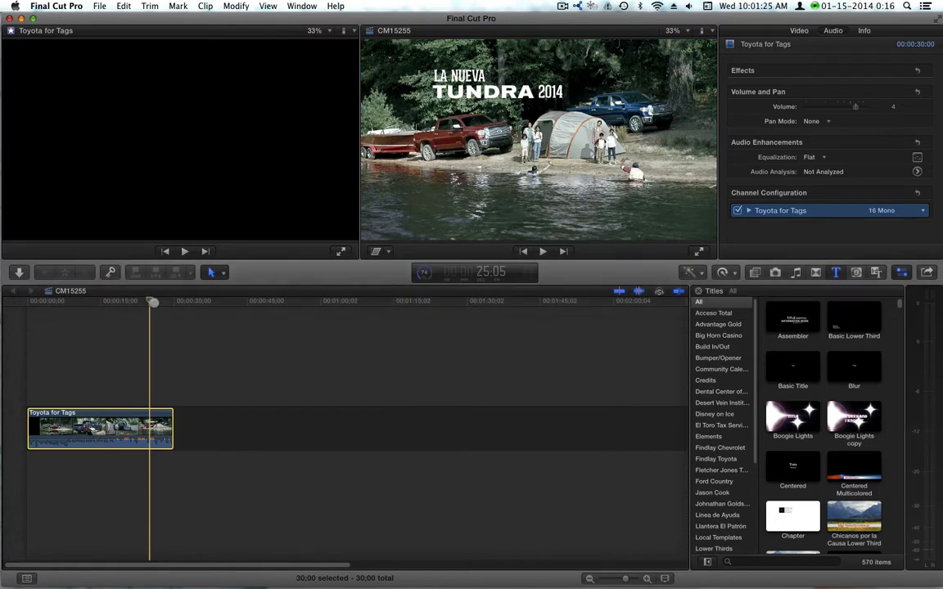
# - Position the playhead at 27:02, at the start of the closing photo-globe graphic, by stepping frame by frame
pyautogui.press('Right')
pyautogui.press('Right')
pyautogui.press('Right')
pyautogui.press('Right')
pyautogui.press('Right')
pyautogui.press('Right')
pyautogui.press('Right')
pyautogui.press('Right')
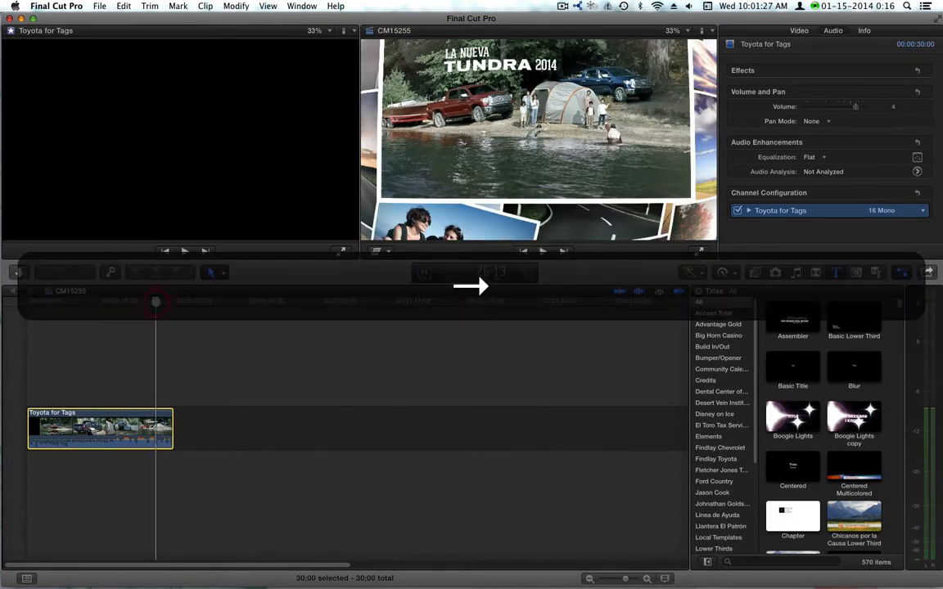
pyautogui.press('Right')
pyautogui.press('Right')
pyautogui.press('Right')
pyautogui.press('Right')
pyautogui.press('Right')
pyautogui.press('Right')
pyautogui.press('Right')
pyautogui.press('Right')
pyautogui.press('Right')
pyautogui.press('Right')
pyautogui.press('Right')
pyautogui.press('Right')
pyautogui.press('Right')
pyautogui.press('Right')
pyautogui.press('Right')
pyautogui.press('Right')
pyautogui.press('Right')
pyautogui.press('Right')
pyautogui.press('Right')
pyautogui.press('Right')
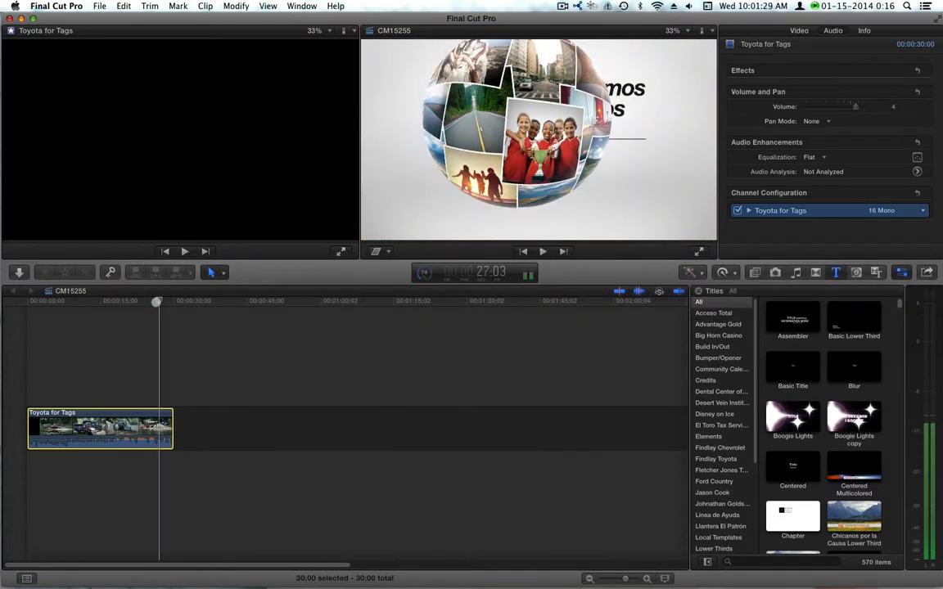
pyautogui.press('Right')
pyautogui.press('Right')
pyautogui.press('Right')
pyautogui.press('Left')
pyautogui.press('Left')
pyautogui.press('Left')
pyautogui.press('Left')
pyautogui.press('Left')
pyautogui.press('Left')
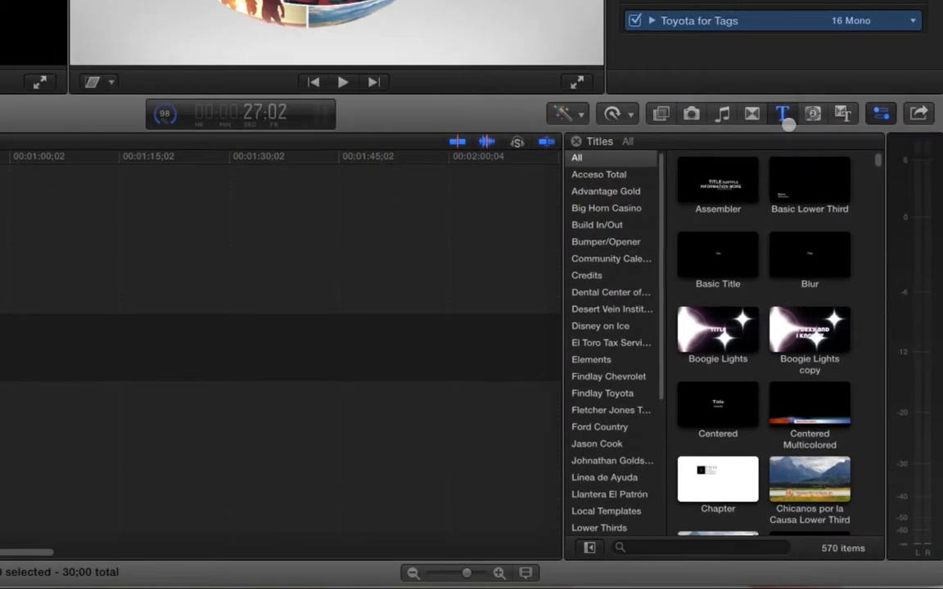
# - Add the Toyota Tag Red on Clear title from the Toyota Tags category above the clip, starting at 27:02
pyautogui.click(835, 272)
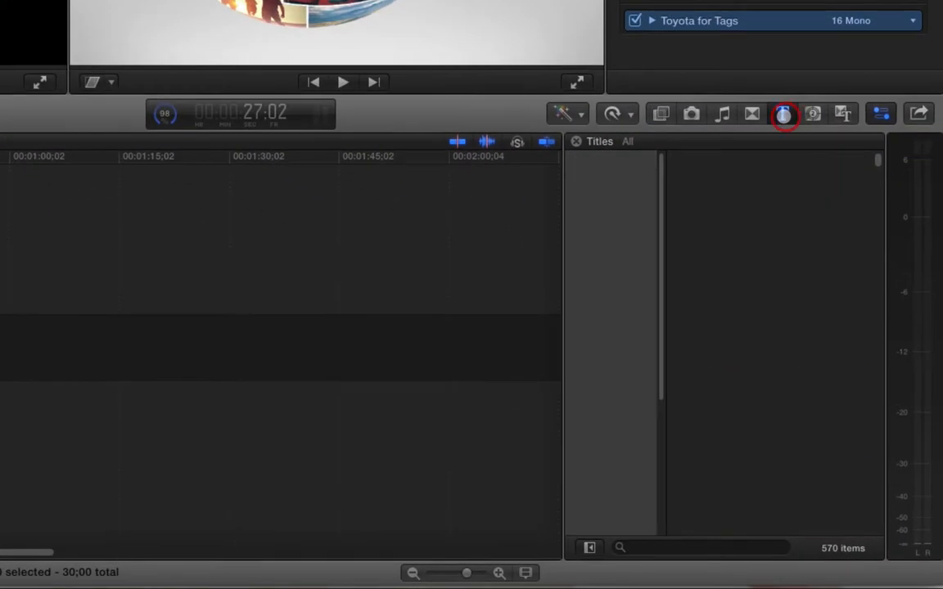
pyautogui.click(782, 114)
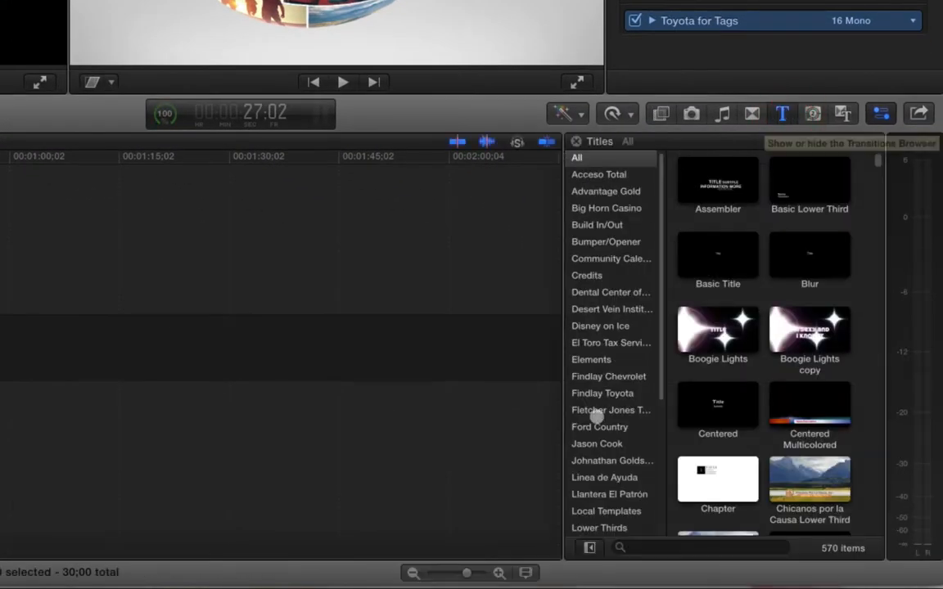
pyautogui.scroll(-2, 596, 415)
pyautogui.scroll(-3, 597, 417)
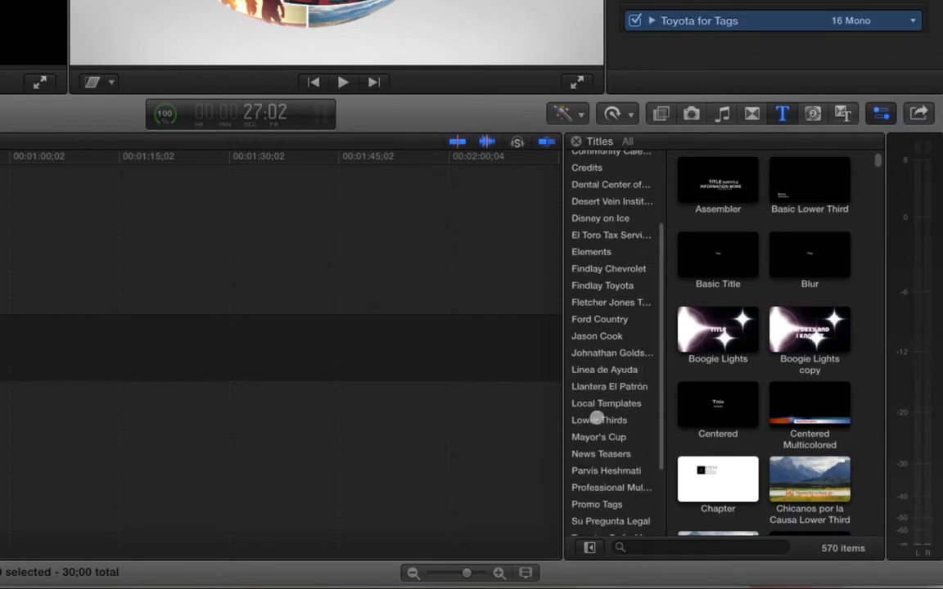
pyautogui.scroll(-3, 619, 460)
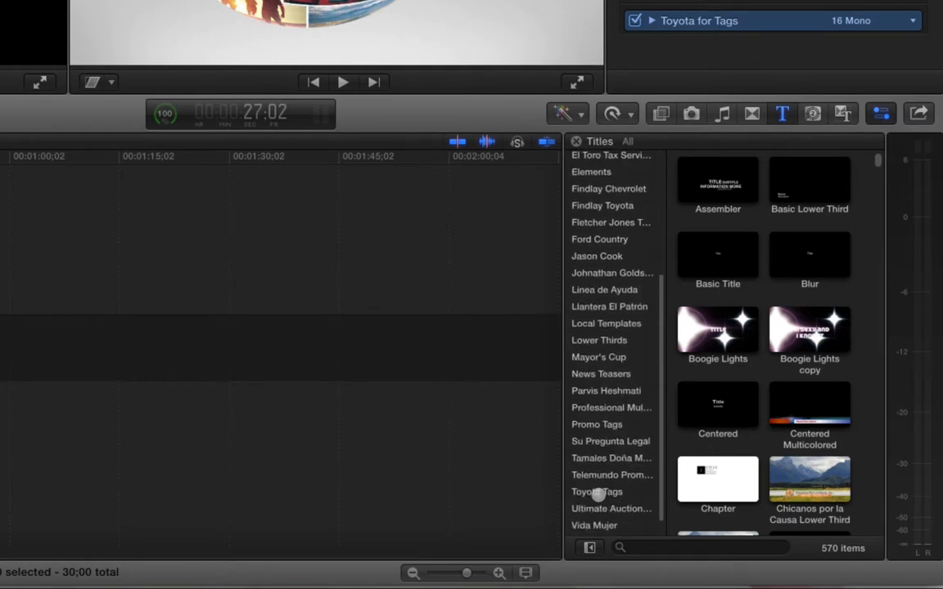
pyautogui.click(604, 491)
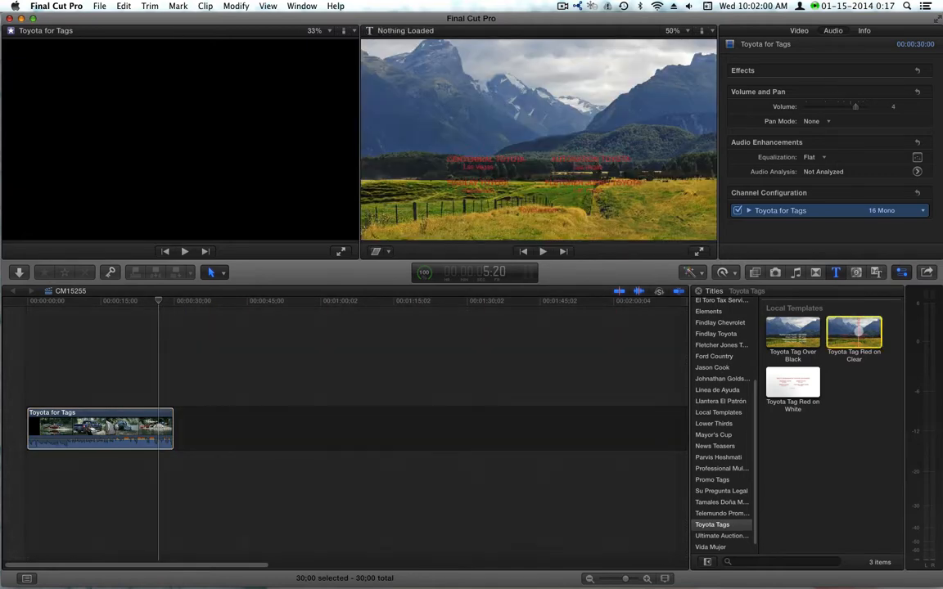
pyautogui.moveTo(792, 382); pyautogui.dragTo(260, 381)
pyautogui.moveTo(437, 276); pyautogui.dragTo(282, 275)
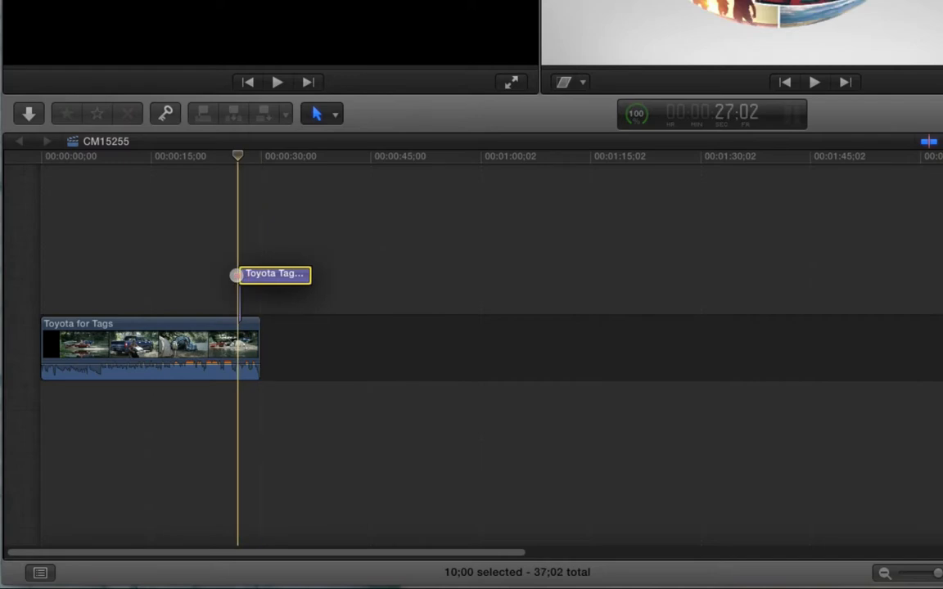
pyautogui.click(232, 272)
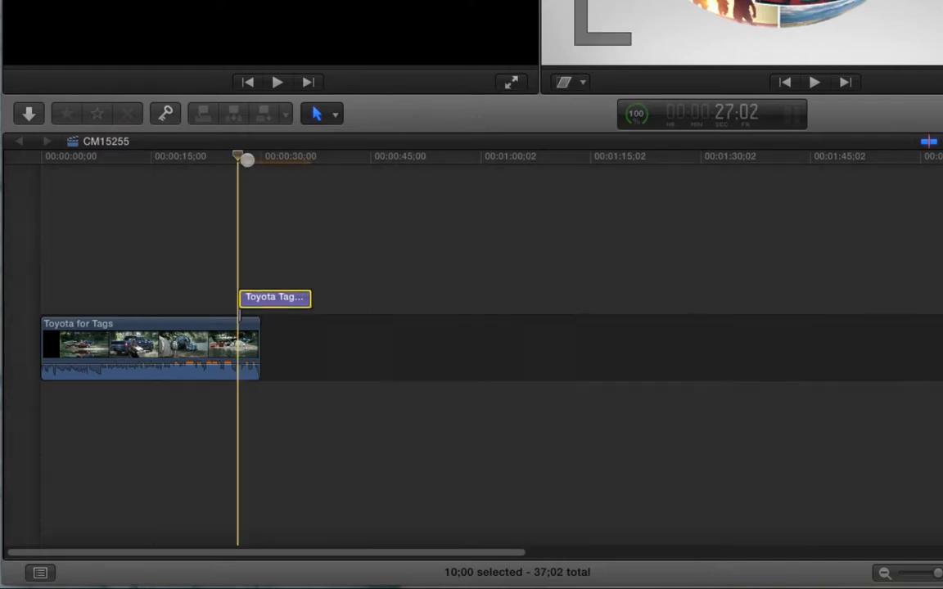
# - Cut the Toyota tag title at the end of the spot and delete the part that runs past it
pyautogui.moveTo(246, 158); pyautogui.dragTo(254, 161)
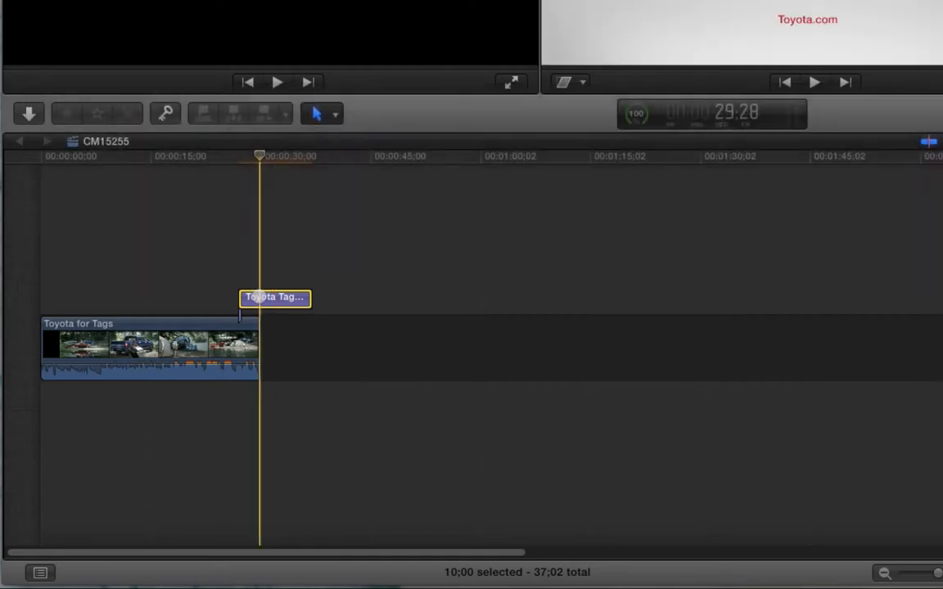
pyautogui.press('cmd+b')
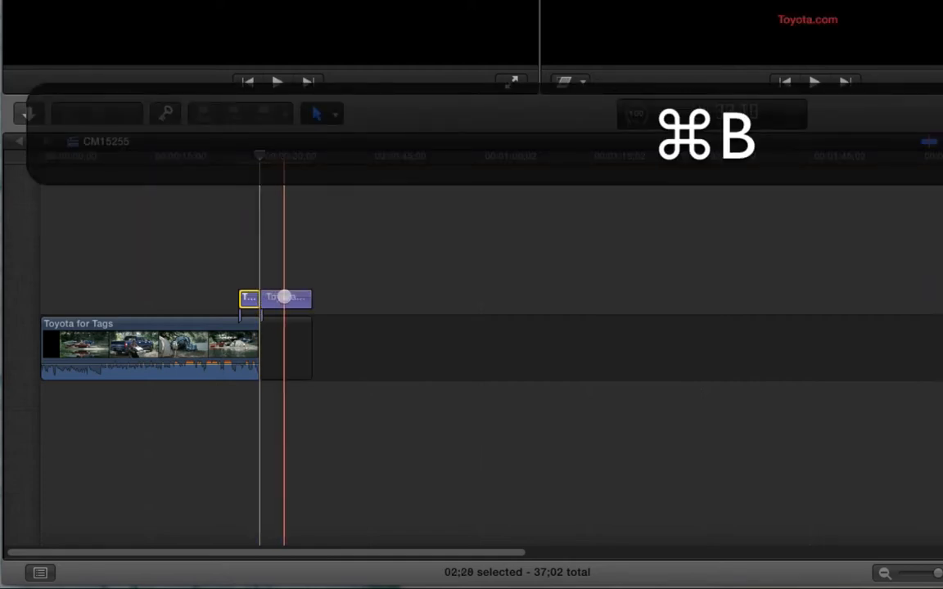
pyautogui.moveTo(284, 242); pyautogui.dragTo(335, 412)
pyautogui.press('BackSpace')
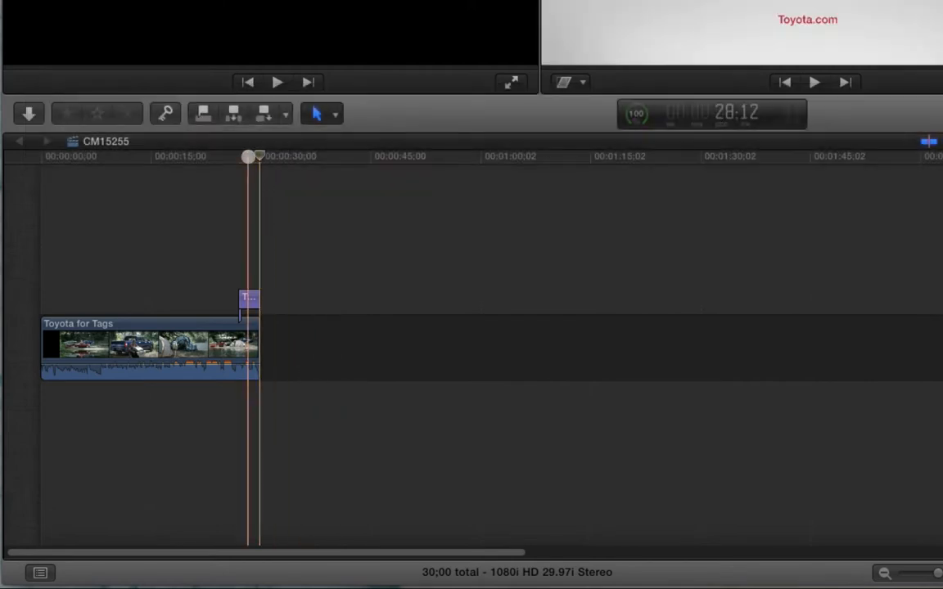
# - Examine the final frames of the timeline up close and trim the end of the Toyota tag title back by three frames
pyautogui.click(248, 155)
pyautogui.press('Down')
pyautogui.press('Left')
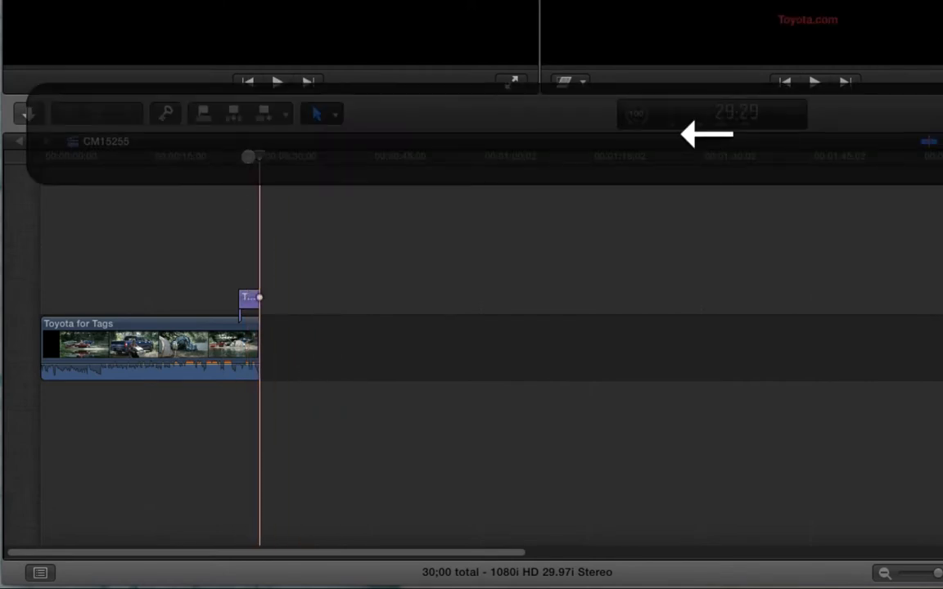
pyautogui.press('Left')
pyautogui.press('z')
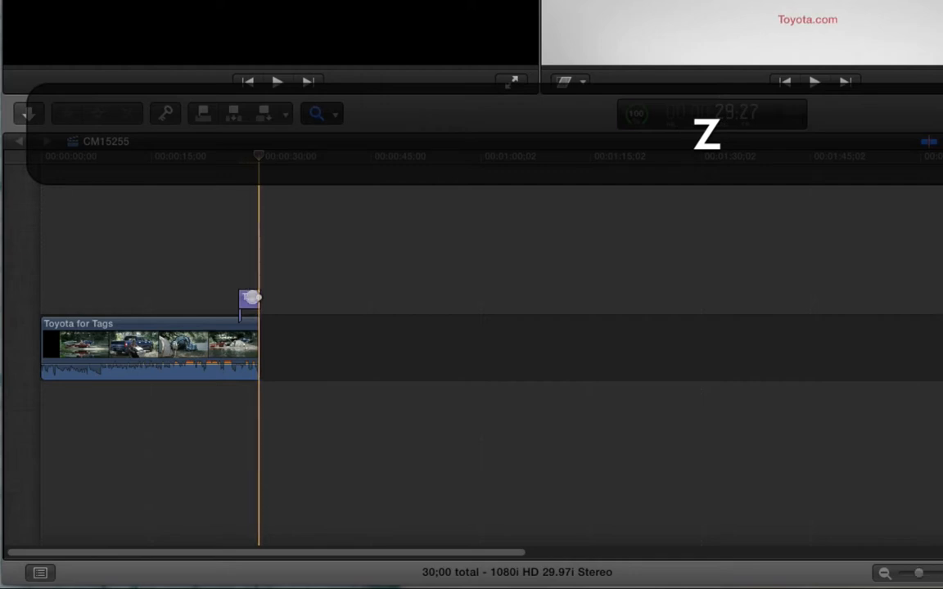
pyautogui.click(249, 298)
pyautogui.click(248, 299)
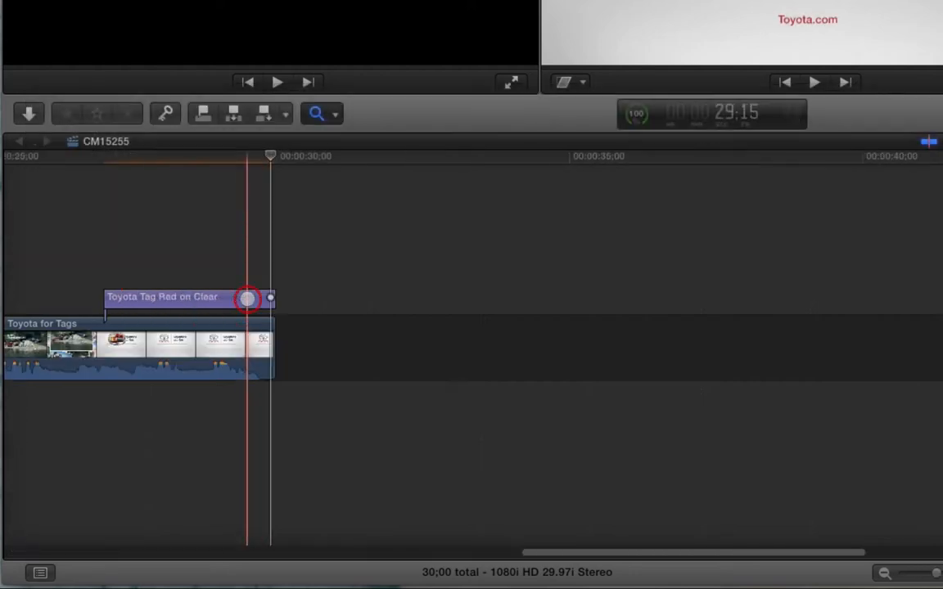
pyautogui.click(247, 295)
pyautogui.press('a')
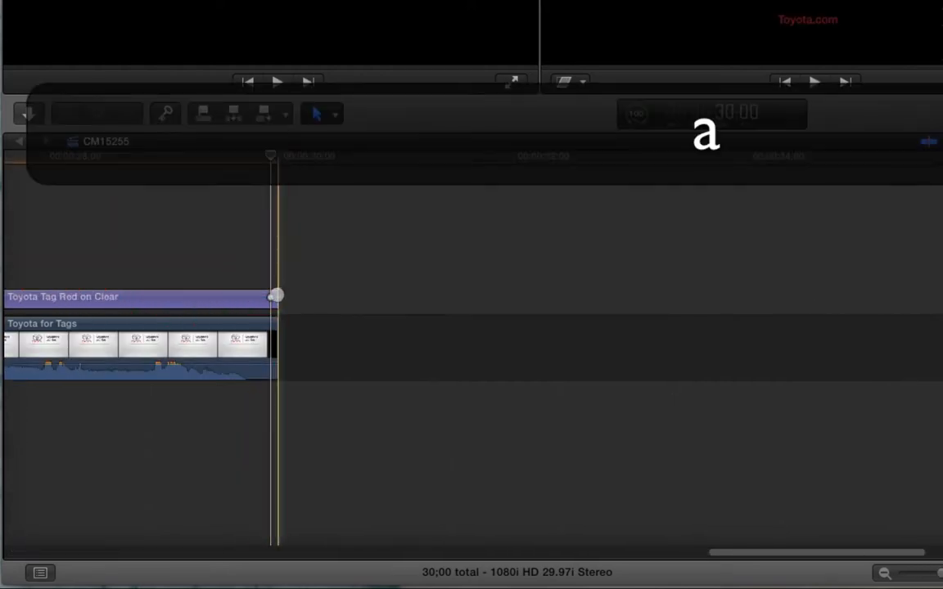
pyautogui.press(',')
pyautogui.press(',')
pyautogui.press(',')
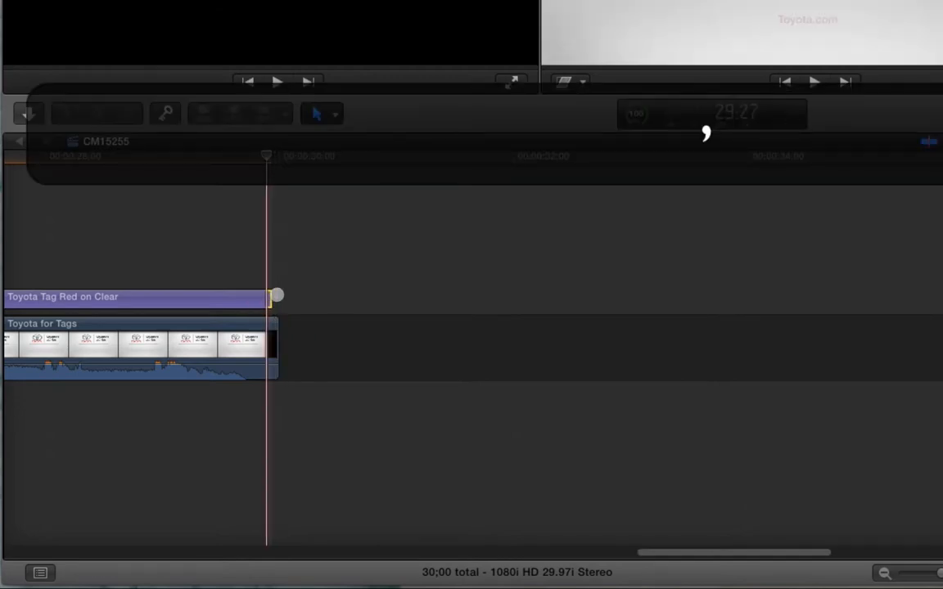
# - Extend the end of the Toyota tag title by two frames and check the last frames of the spot
pyautogui.press('End')
pyautogui.press('Left')
pyautogui.press('Left')
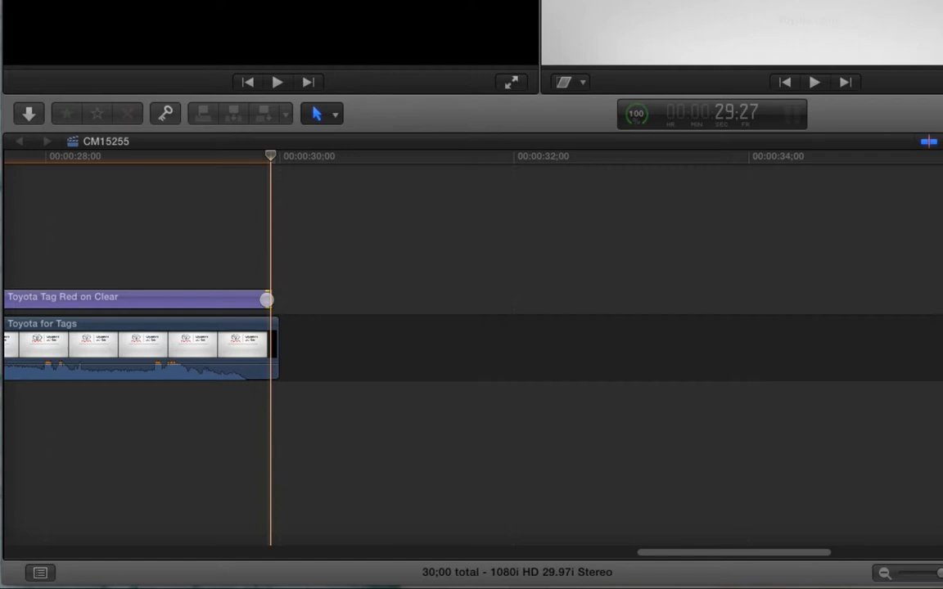
pyautogui.press('.')
pyautogui.press('.')
pyautogui.click(284, 163)
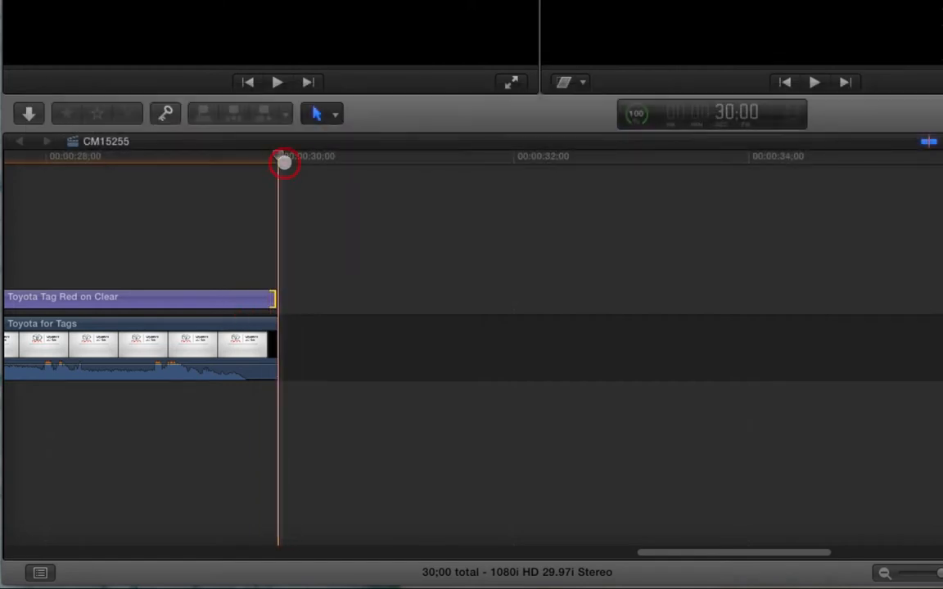
pyautogui.press('Right')
pyautogui.press('Left')
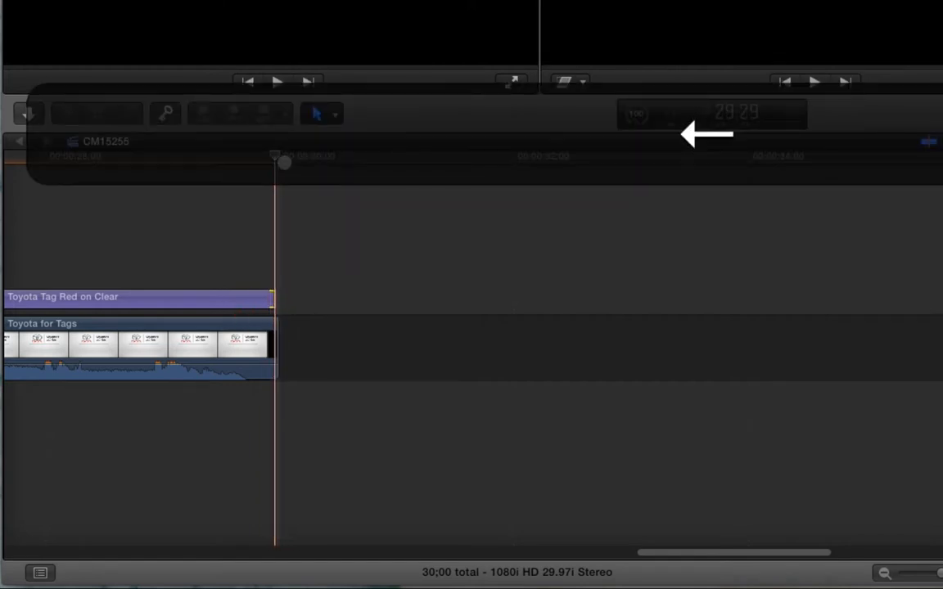
# - Examine the closing frames of the spot one by one, checking where the Toyota tag title ends relative to the clip
pyautogui.press('Left')
pyautogui.press('Left')
pyautogui.press('Left')
pyautogui.press('Left')
pyautogui.press('Left')
pyautogui.press('Left')
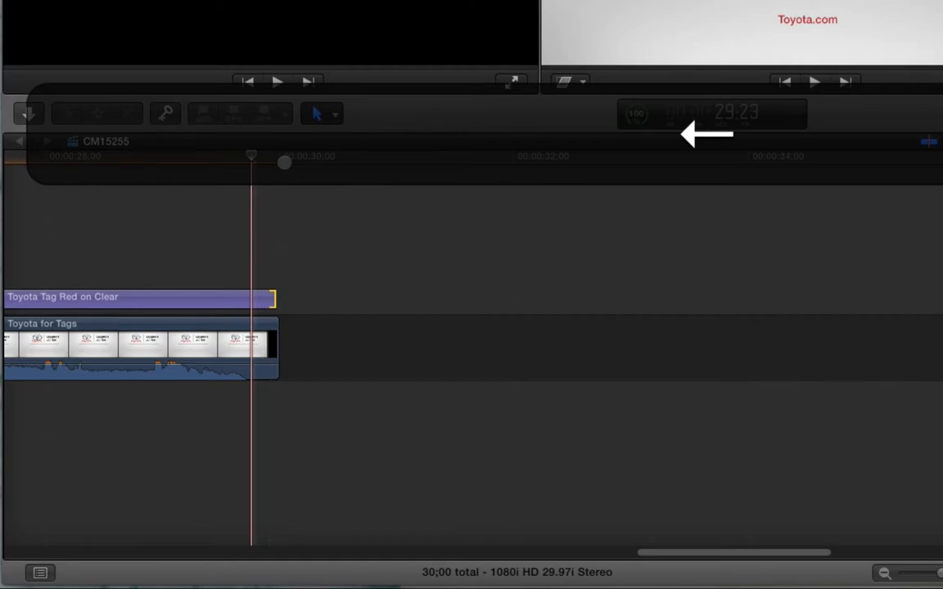
pyautogui.press('Left')
pyautogui.press('Left')
pyautogui.press('Left')
pyautogui.press('Left')
pyautogui.click(78, 165)
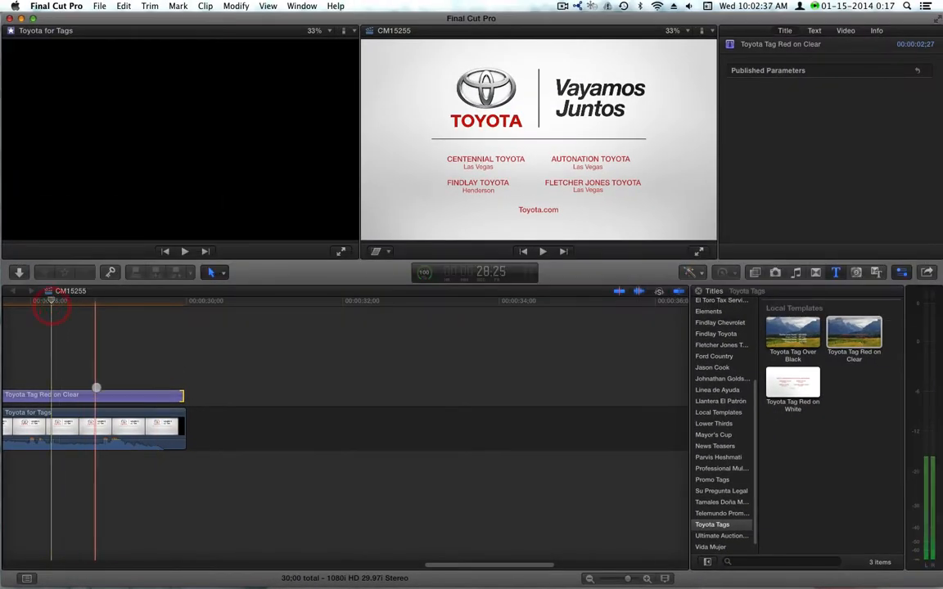
pyautogui.click(89, 395)
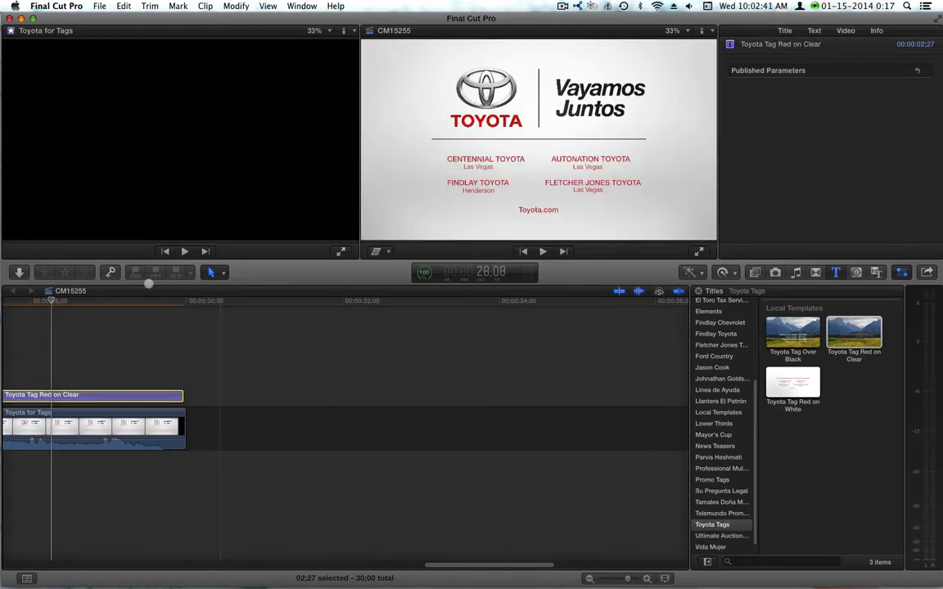
pyautogui.moveTo(71, 301); pyautogui.dragTo(398, 323)
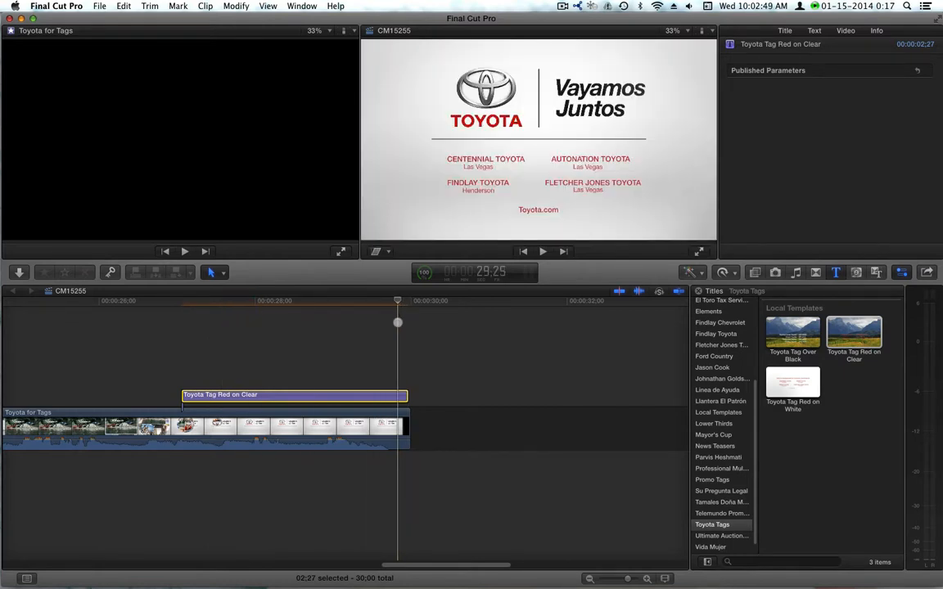
pyautogui.press('Right')
pyautogui.press('Right')
pyautogui.press('Right')
pyautogui.press('Right')
pyautogui.moveTo(400, 303); pyautogui.dragTo(312, 305)
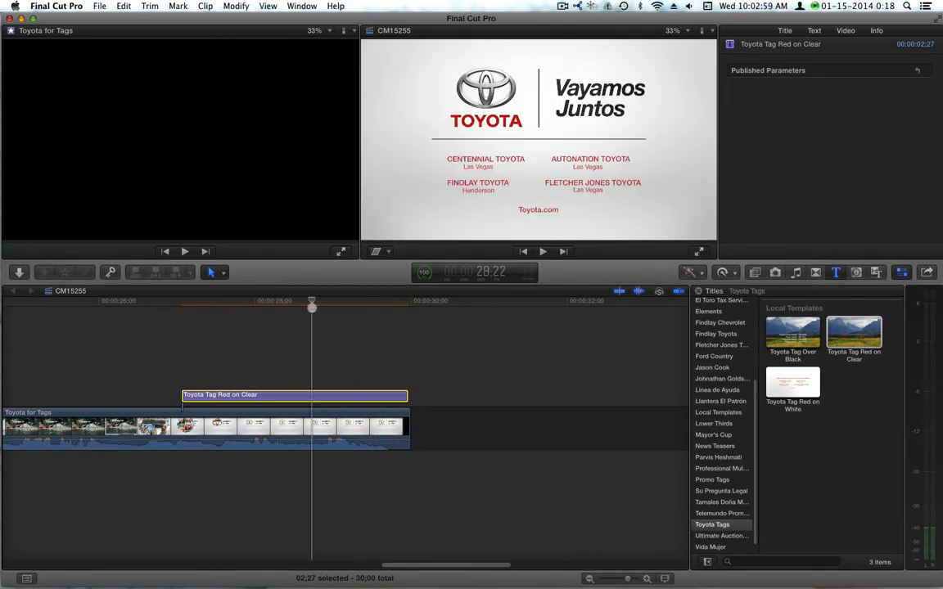
pyautogui.click(271, 322)
pyautogui.hotkey('alt', 'z')
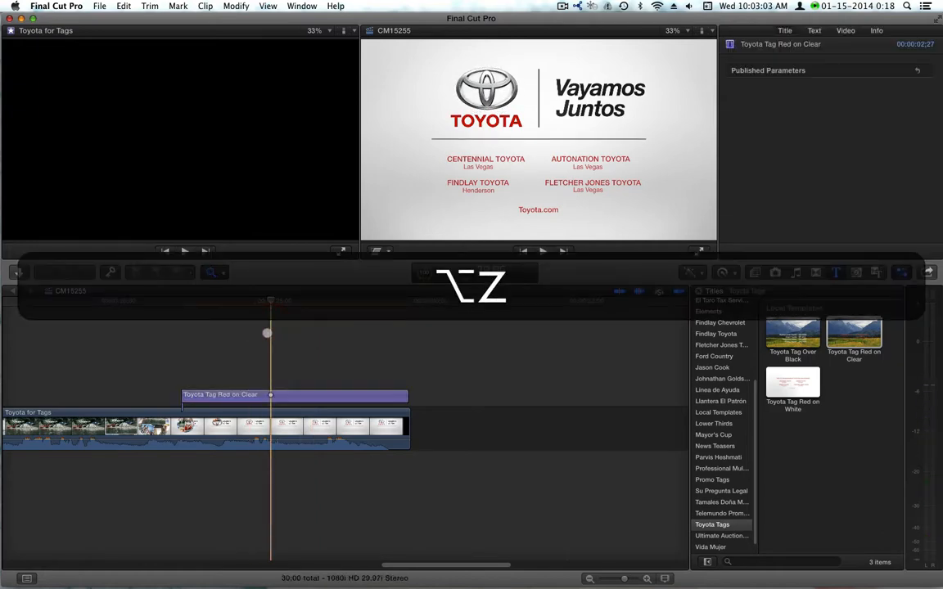
pyautogui.keyDown('alt'); pyautogui.click(250, 345); pyautogui.keyUp('alt')
pyautogui.keyDown('alt'); pyautogui.click(250, 344); pyautogui.keyUp('alt')
pyautogui.keyDown('alt'); pyautogui.click(250, 345); pyautogui.keyUp('alt')
pyautogui.hotkey('alt', 'a')
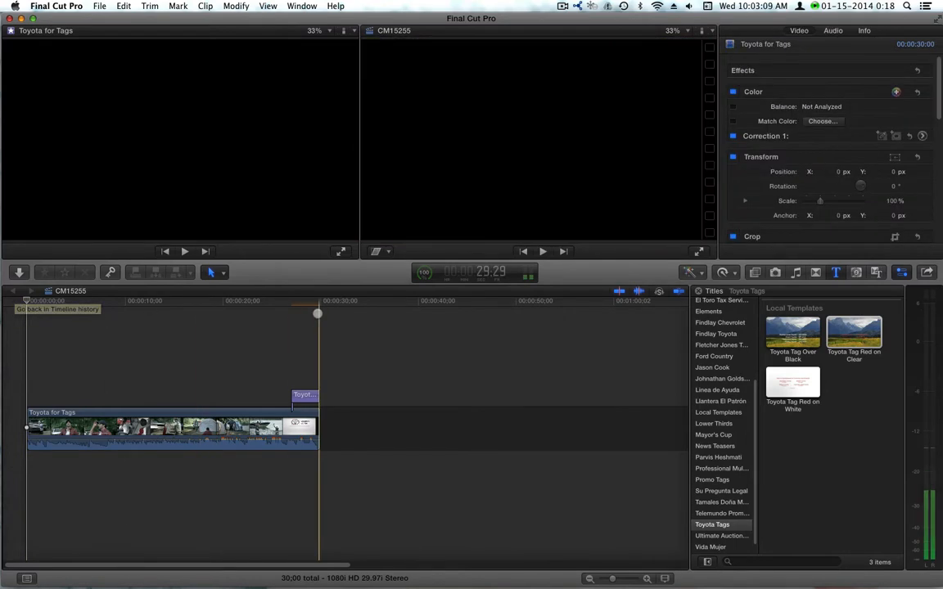
pyautogui.press('super+e')
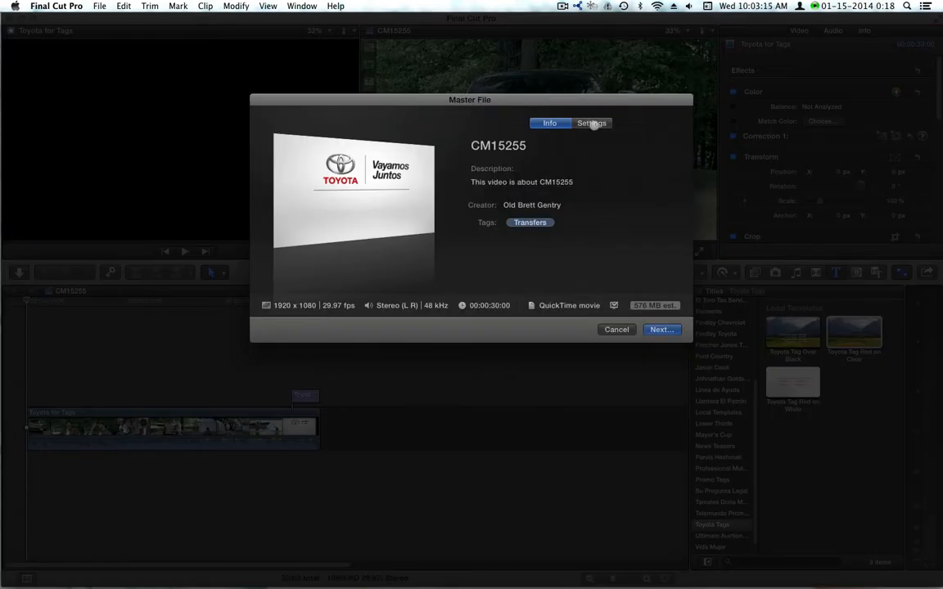
pyautogui.click(592, 123)
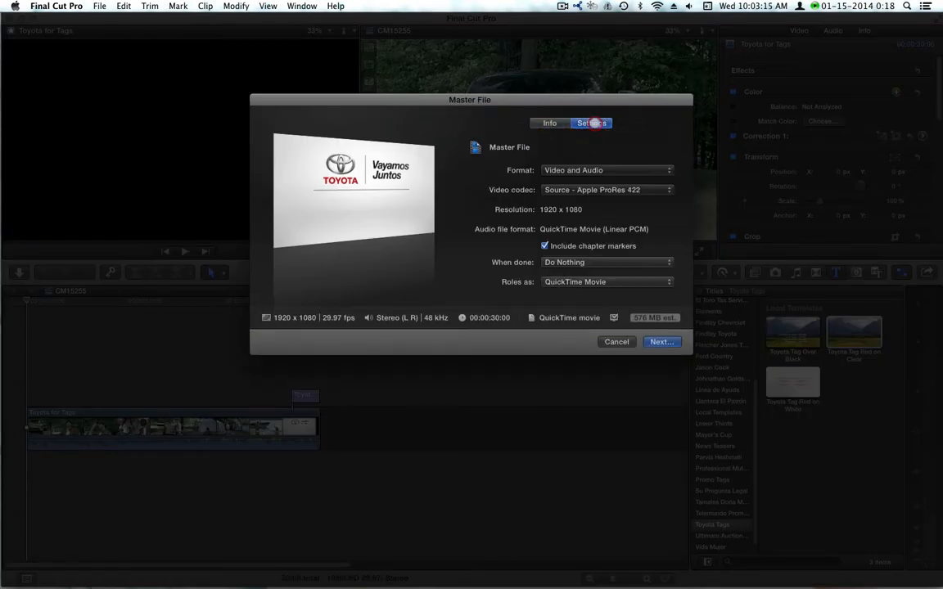
pyautogui.click(603, 189)
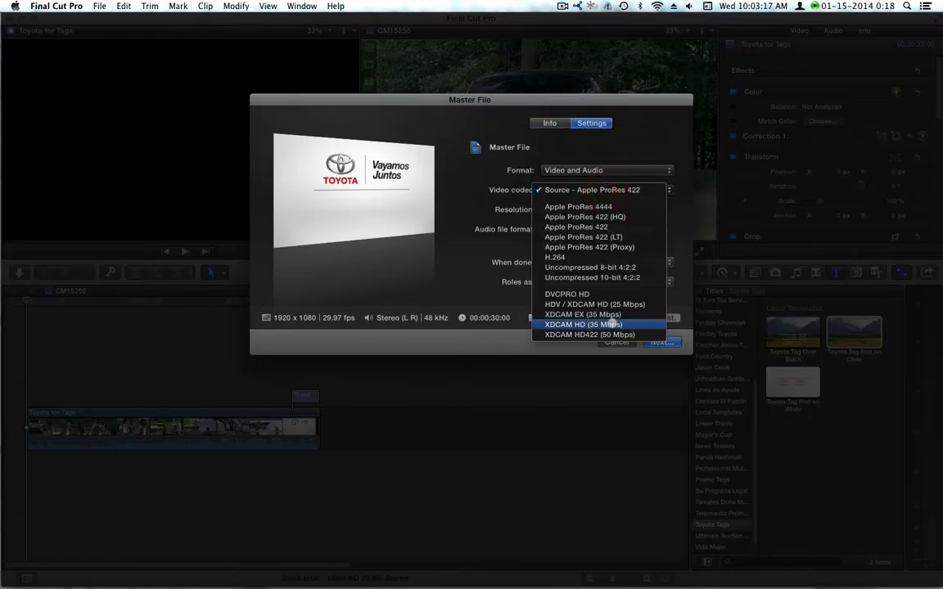
pyautogui.click(613, 325)
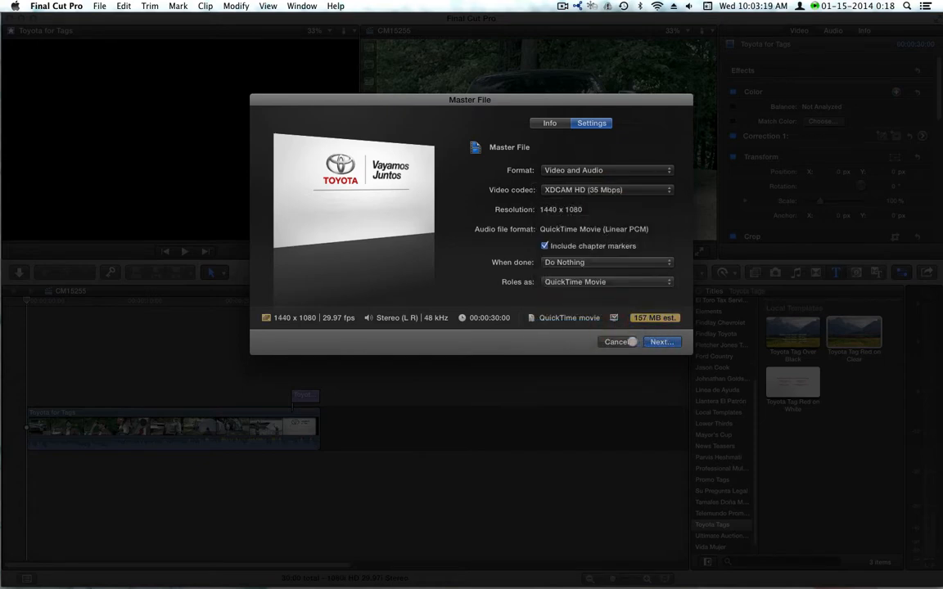
pyautogui.click(632, 342)
# - Extend the start of the Toyota tag title back three frames to 26:29 and play the tag
pyautogui.click(291, 302)
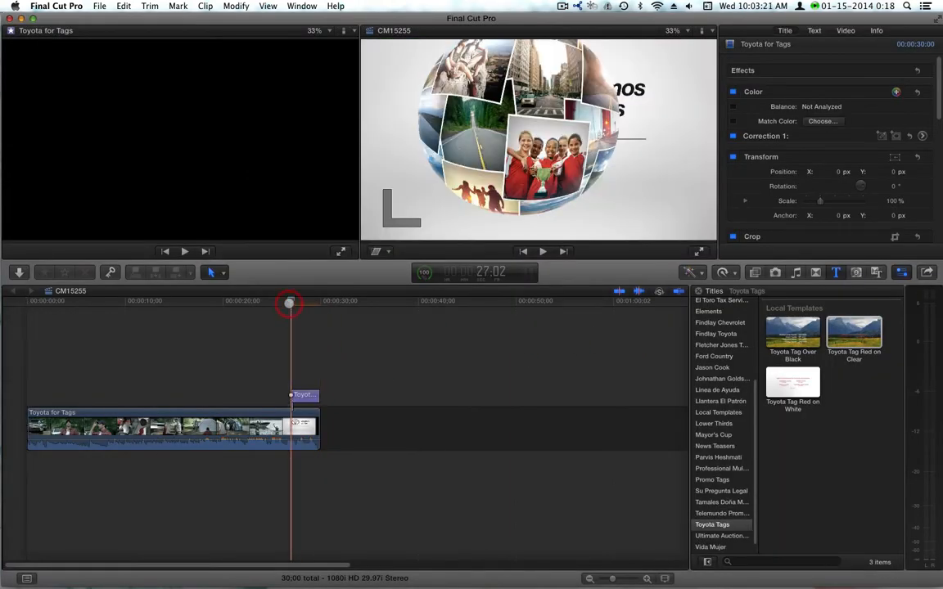
pyautogui.press('Left')
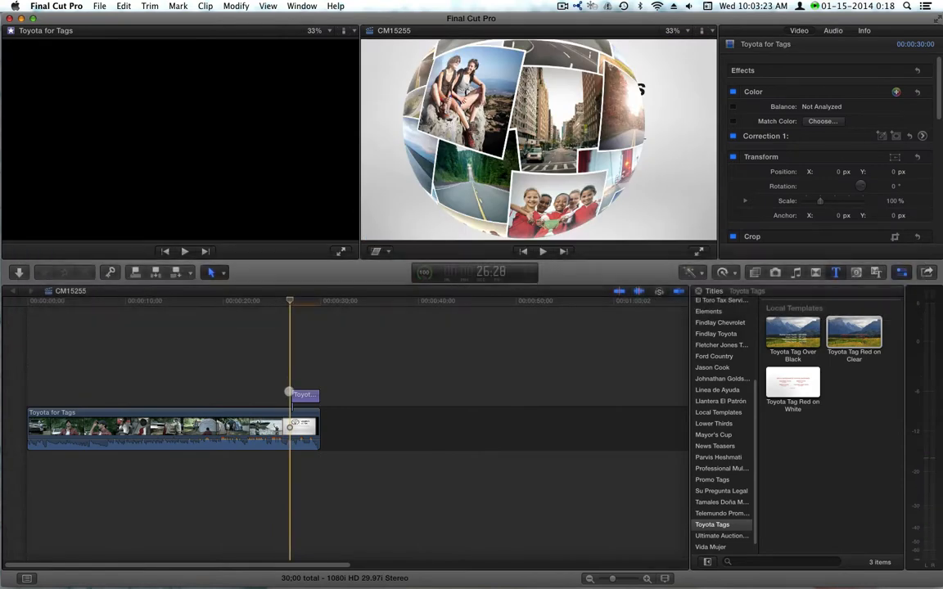
pyautogui.moveTo(293, 393); pyautogui.dragTo(289, 393)
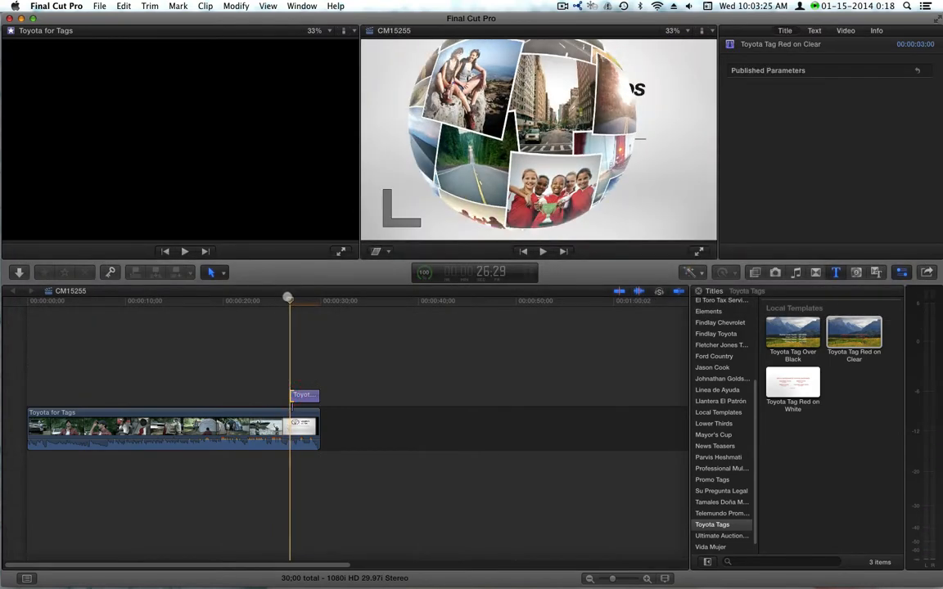
pyautogui.press('space')
pyautogui.press('space')
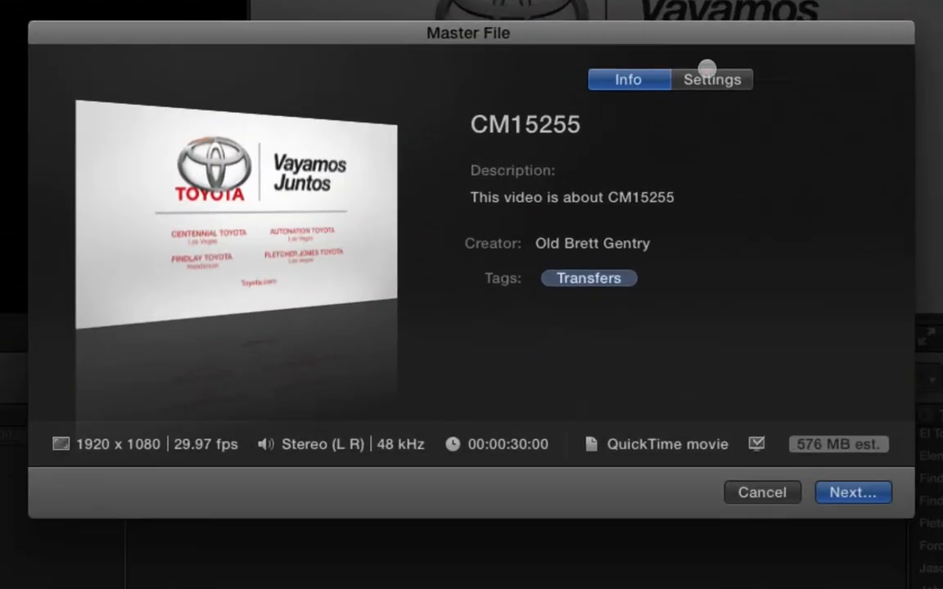
# - Export the project as a master file with the XDCAM HD (35 Mbps) codec, saved as CM15255 in the Spot Transfers folder
pyautogui.click(592, 124)
pyautogui.click(791, 212)
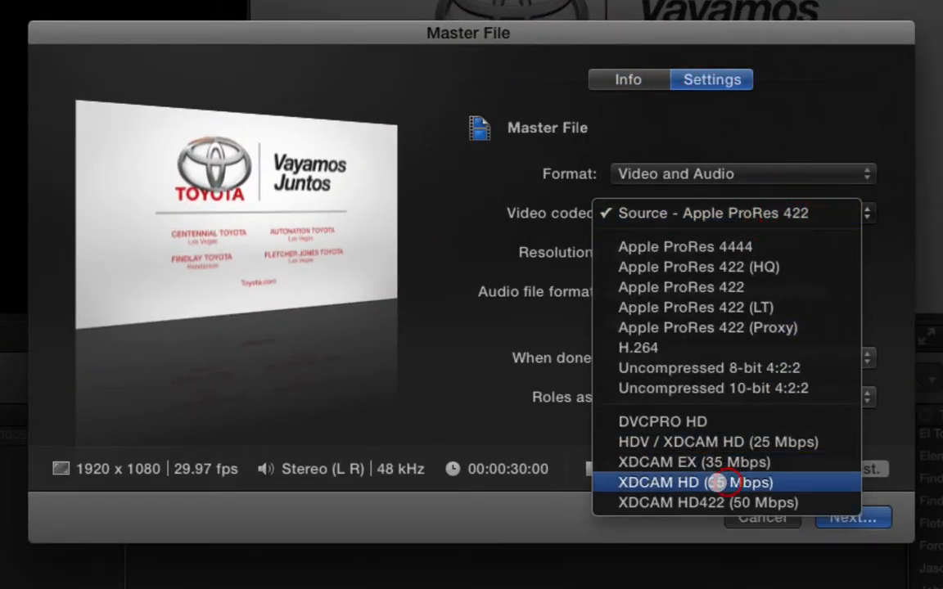
pyautogui.click(718, 482)
pyautogui.click(851, 517)
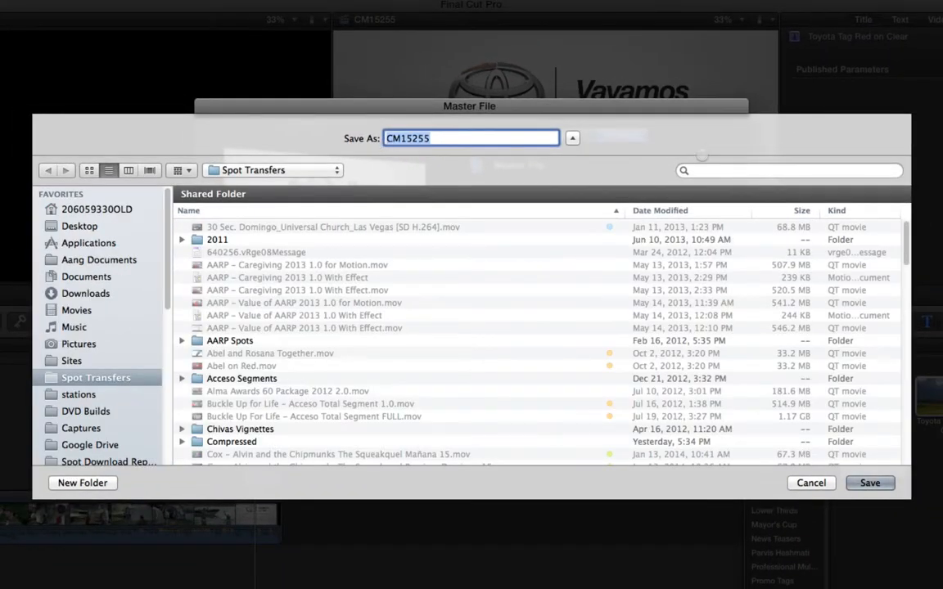
pyautogui.click(870, 483)
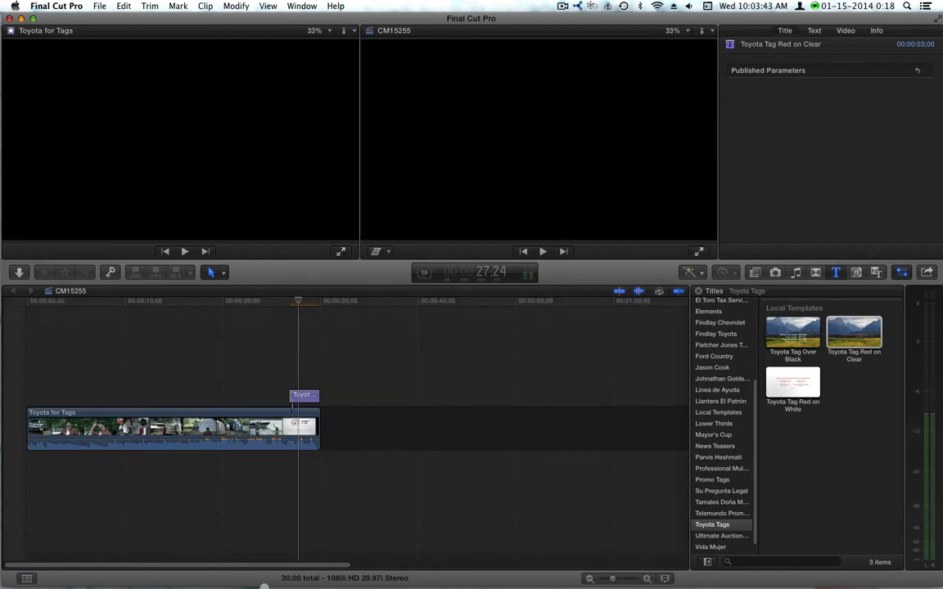
# - Switch to the NBCUniversal Windows desktop, open the clip.dir network drive (T:) from My Computer and place its window aside
pyautogui.moveTo(228, 575)
pyautogui.click(332, 570)
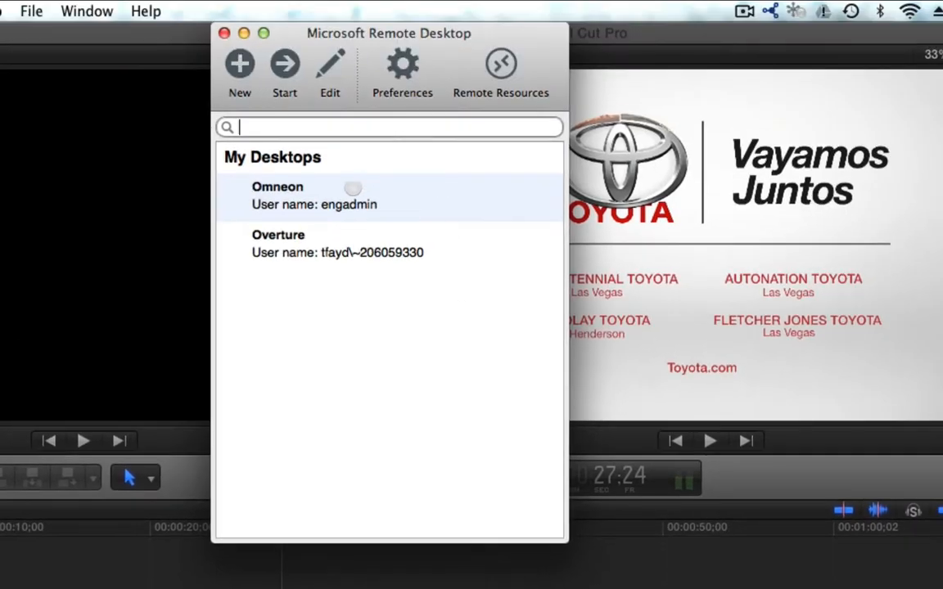
pyautogui.doubleClick(354, 195)
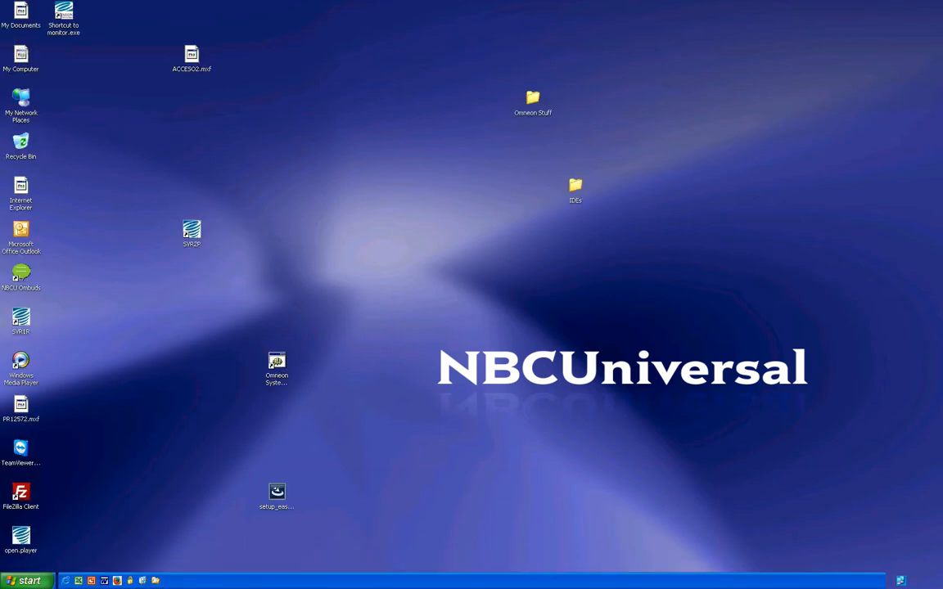
pyautogui.doubleClick(21, 54)
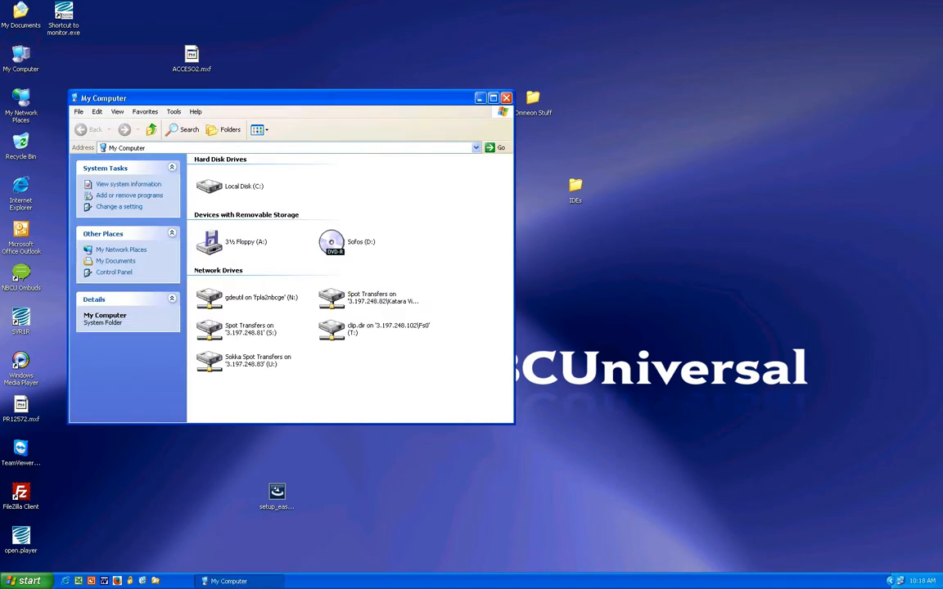
pyautogui.click(332, 329)
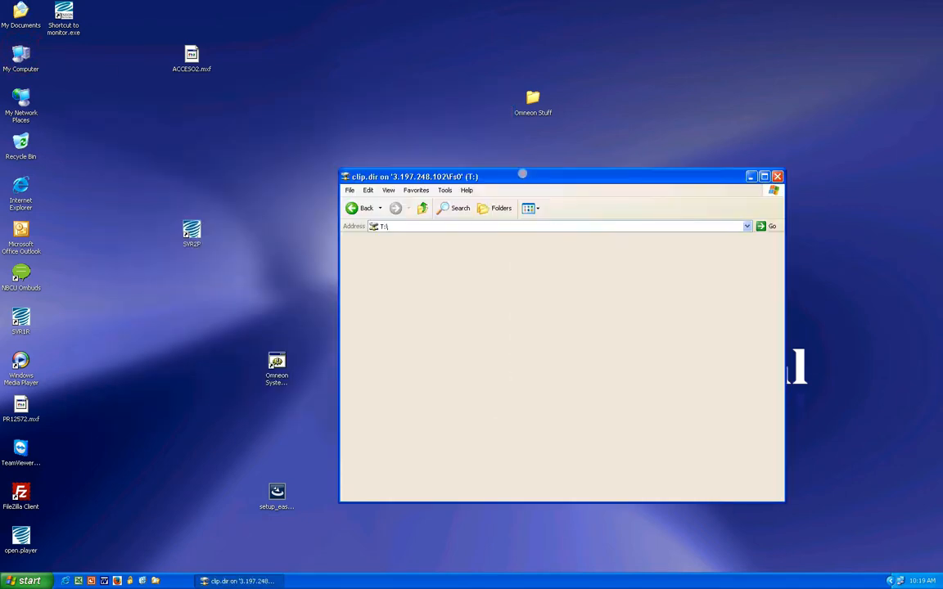
pyautogui.moveTo(523, 173); pyautogui.dragTo(585, 198)
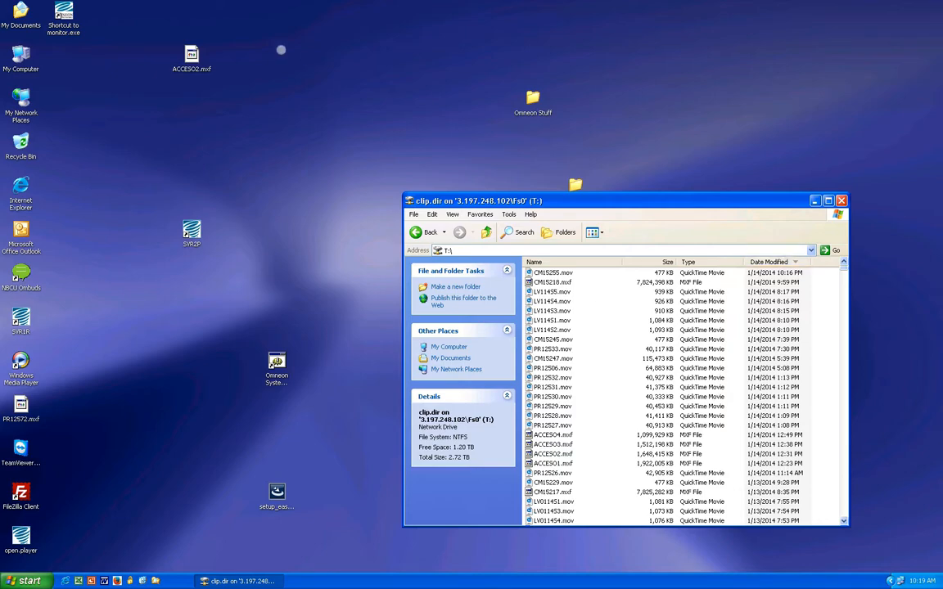
# - Copy CM15255.mov from the Spot Transfers drive (S:) to the clip.dir drive (T:), accepting the security prompt and replacing the existing file
pyautogui.click(20, 49)
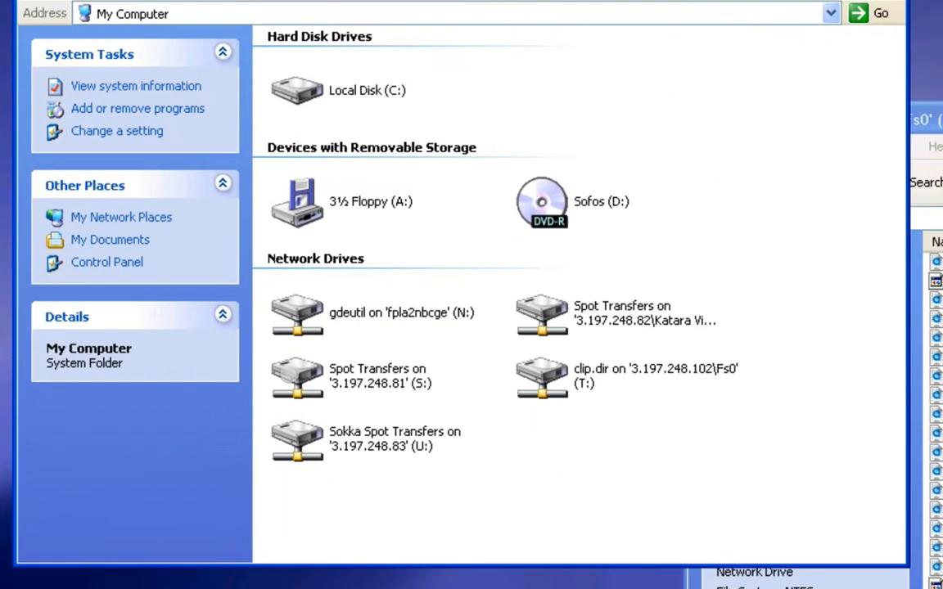
pyautogui.doubleClick(241, 329)
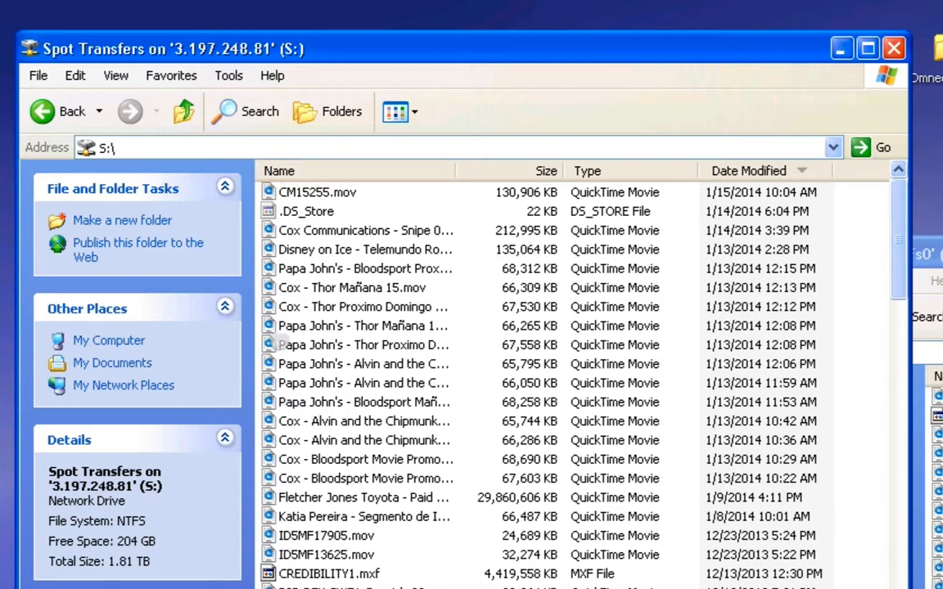
pyautogui.moveTo(306, 192); pyautogui.dragTo(518, 317)
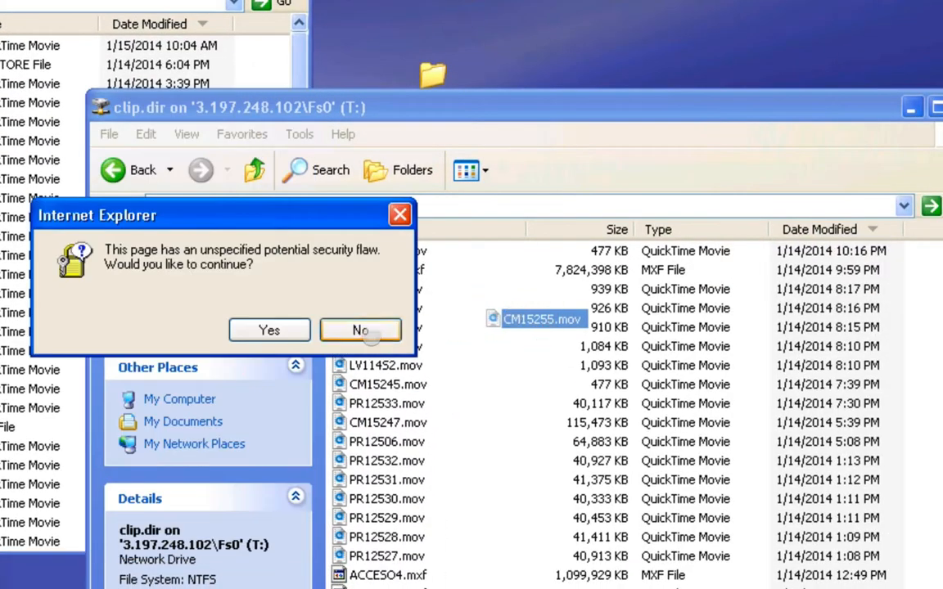
pyautogui.click(295, 329)
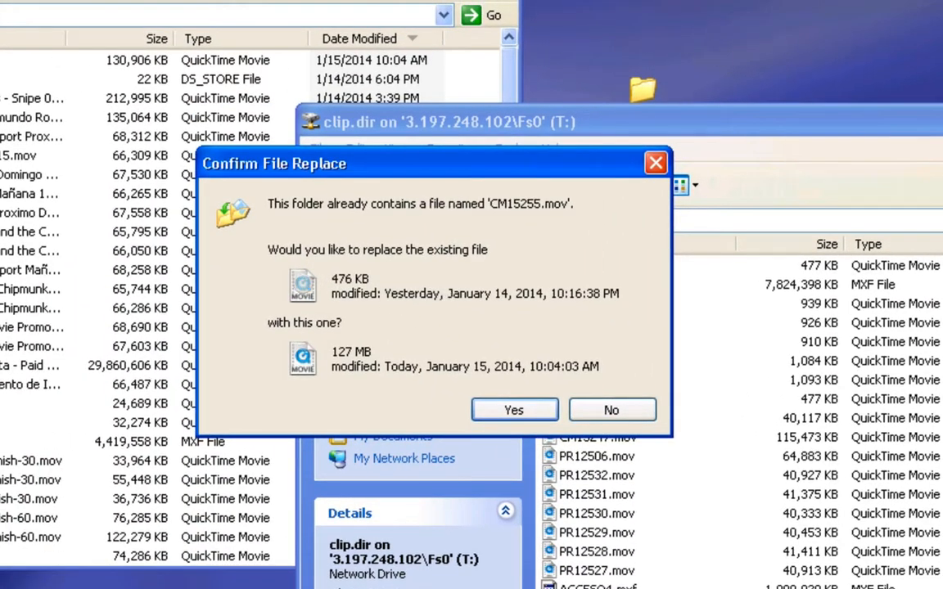
pyautogui.moveTo(390, 164); pyautogui.dragTo(179, 472)
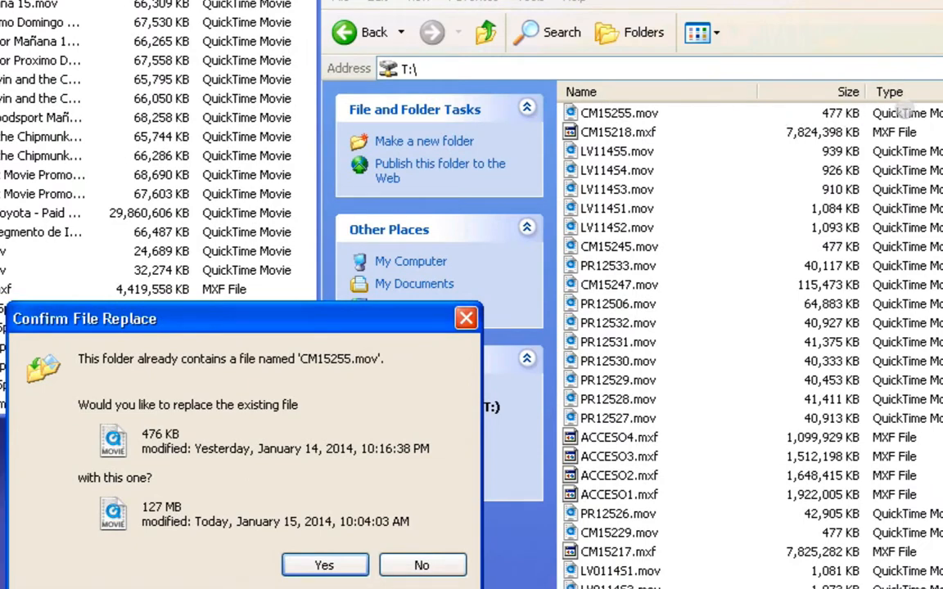
pyautogui.moveTo(196, 320); pyautogui.dragTo(197, 254)
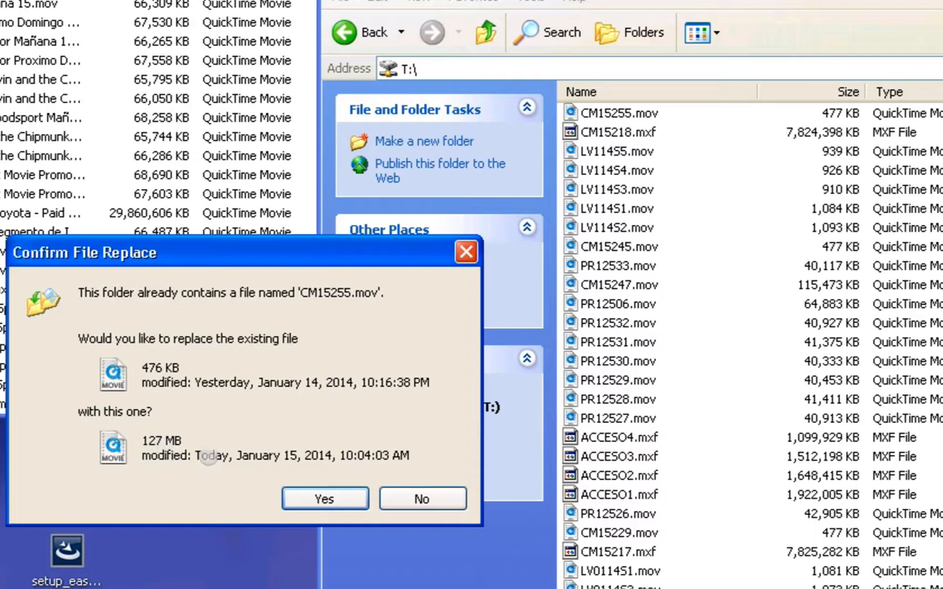
pyautogui.click(320, 499)
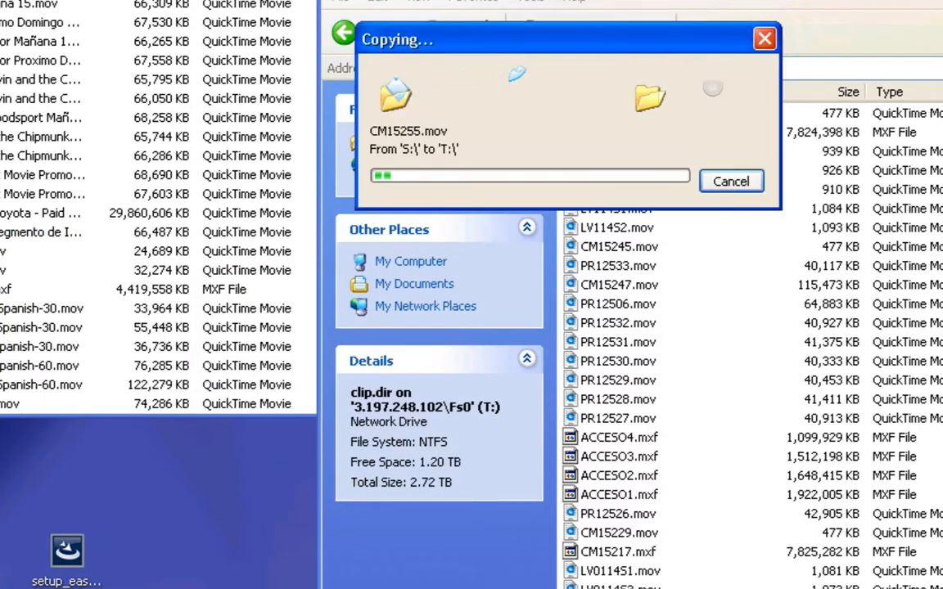
pyautogui.moveTo(673, 45); pyautogui.dragTo(350, 259)
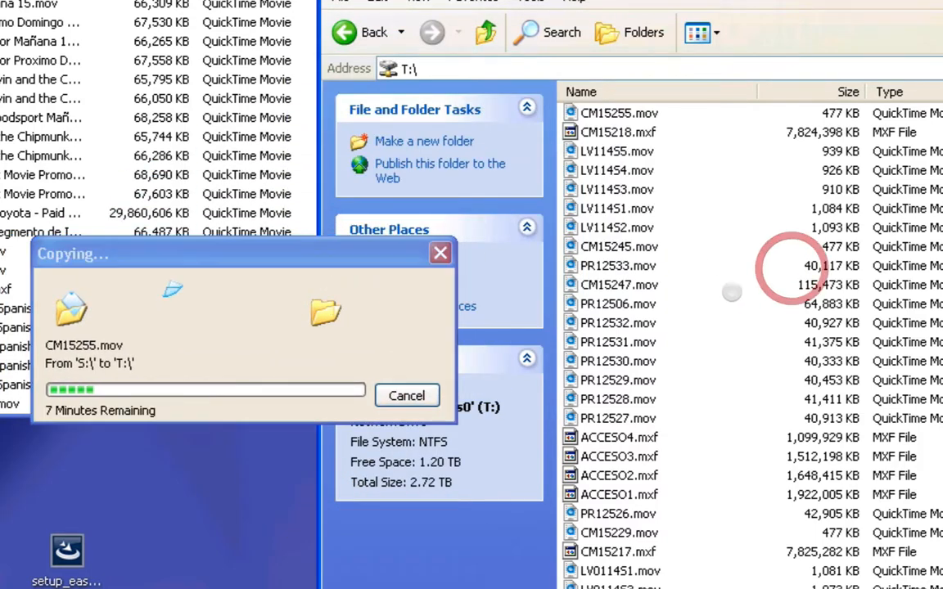
# - Find and open the media.dir folder on the clip.dir drive (T:)
pyautogui.scroll(-10, 730, 300)
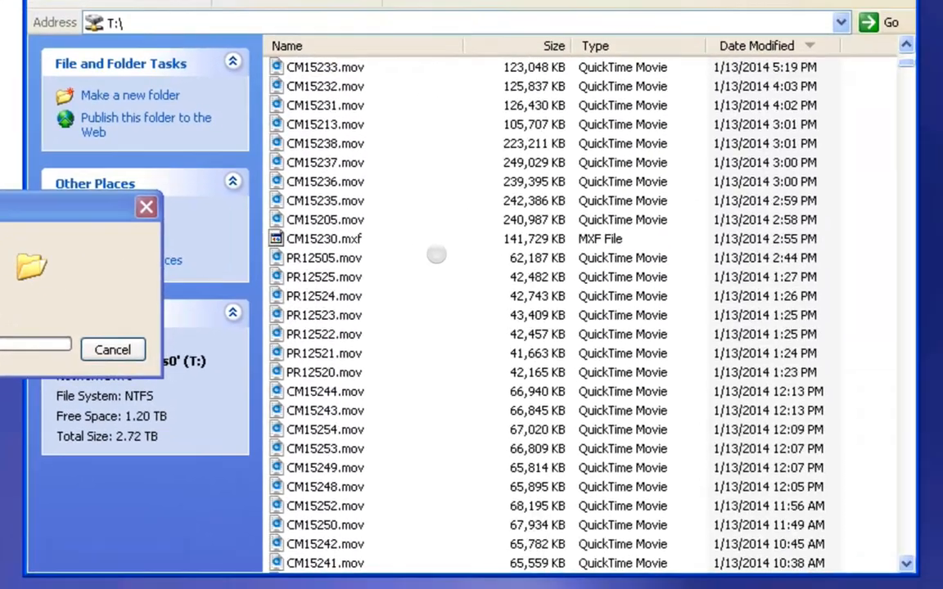
pyautogui.click(436, 254)
pyautogui.write('media.dir')
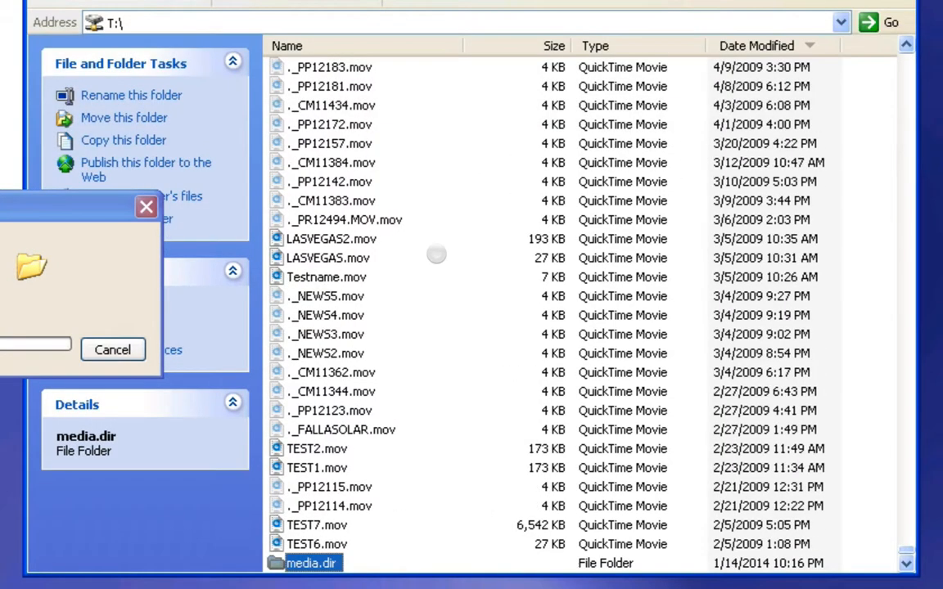
pyautogui.click(313, 561)
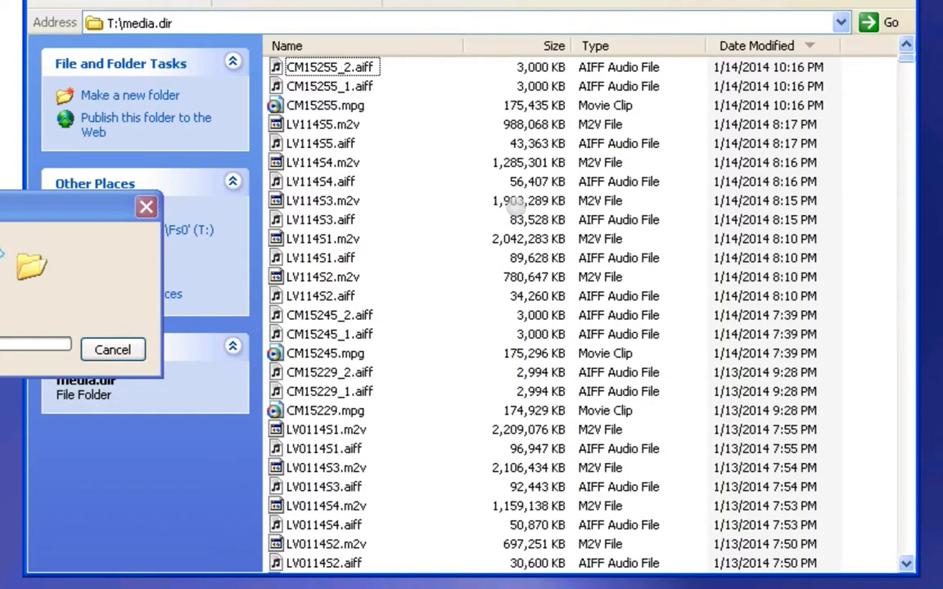
# - Delete the outdated CM15255_2.aiff, CM15255_1.aiff and CM15255.mpg files from the media.dir folder, confirming the deletion
pyautogui.click(332, 67)
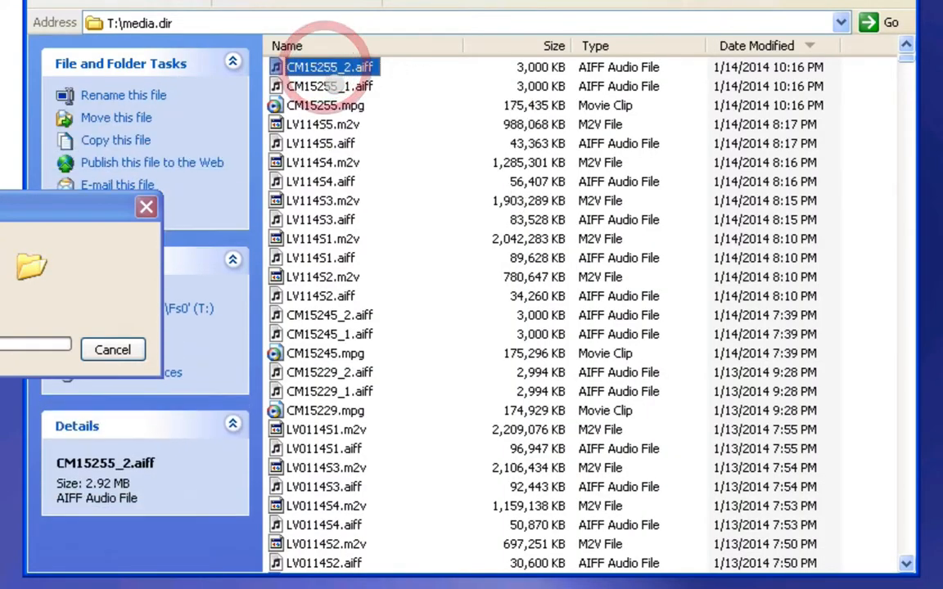
pyautogui.click(296, 106)
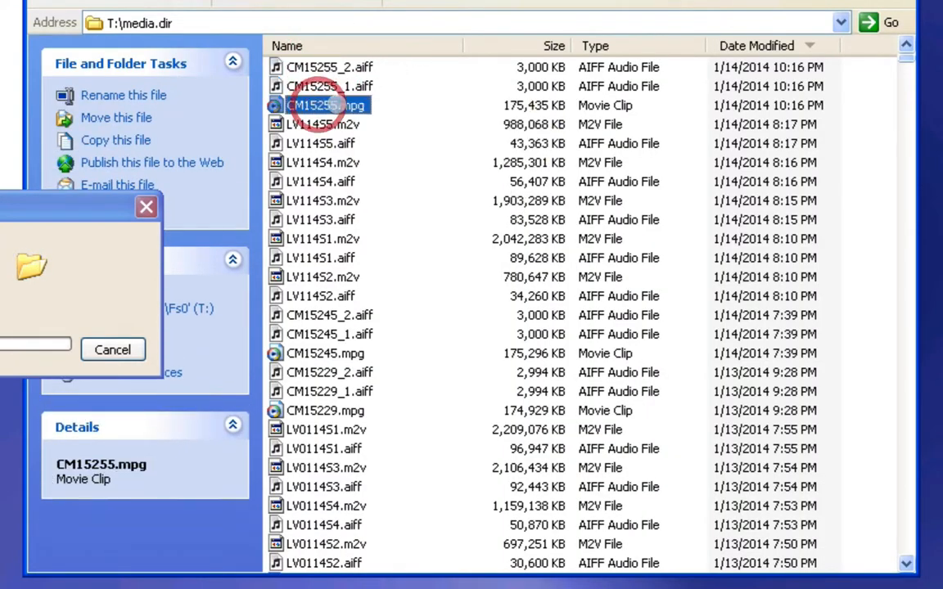
pyautogui.click(344, 85)
pyautogui.click(327, 67)
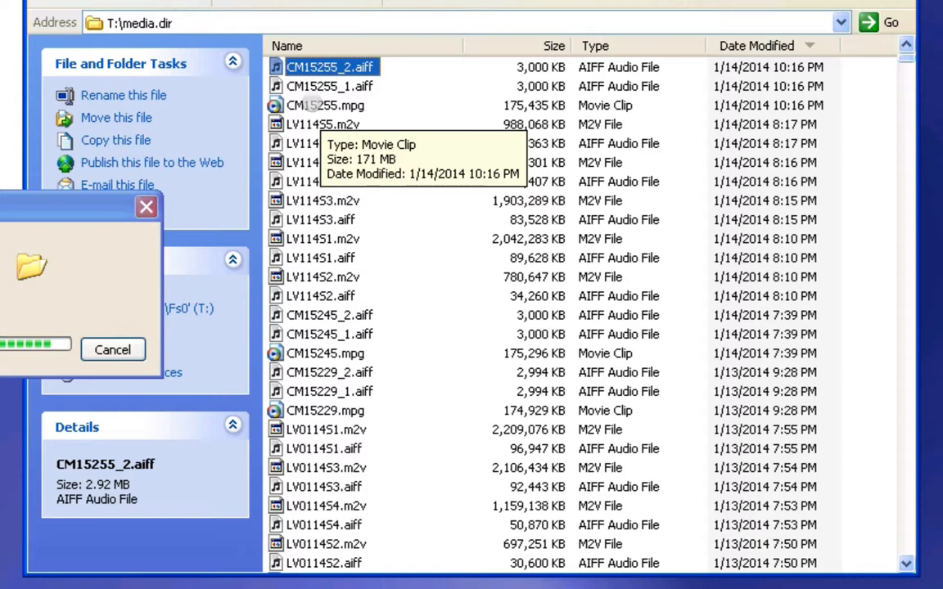
pyautogui.keyDown('shift'); pyautogui.click(314, 104); pyautogui.keyUp('shift')
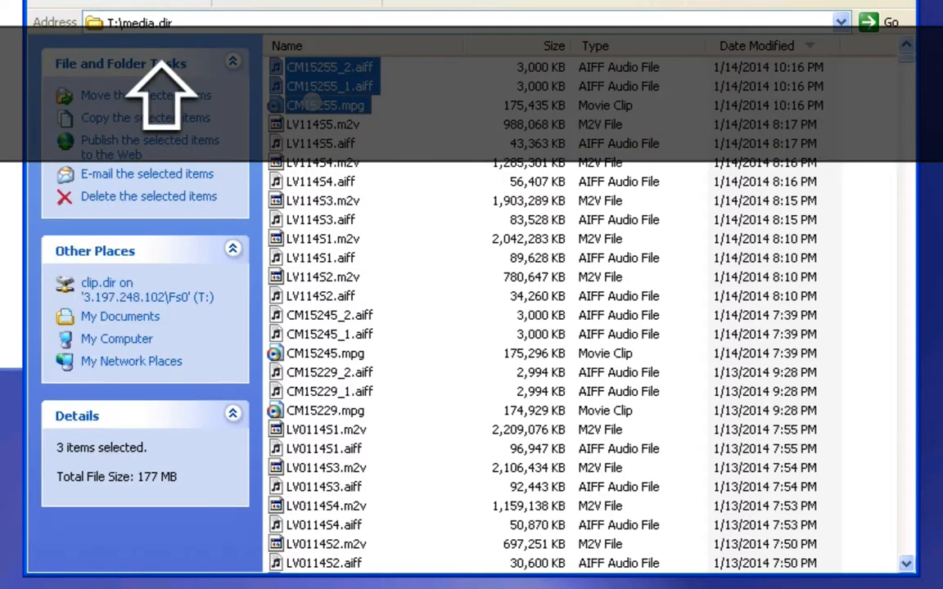
pyautogui.rightClick(312, 101)
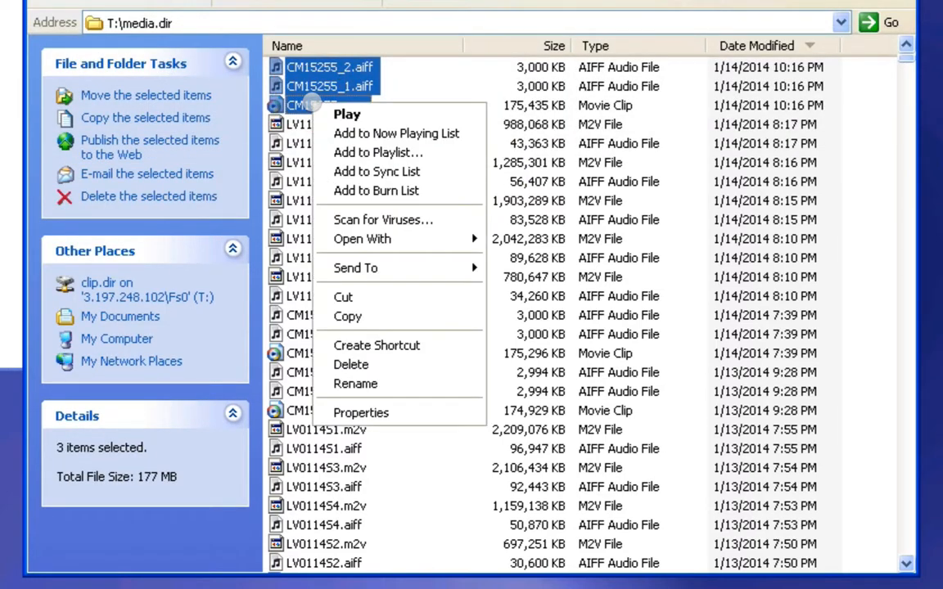
pyautogui.click(422, 365)
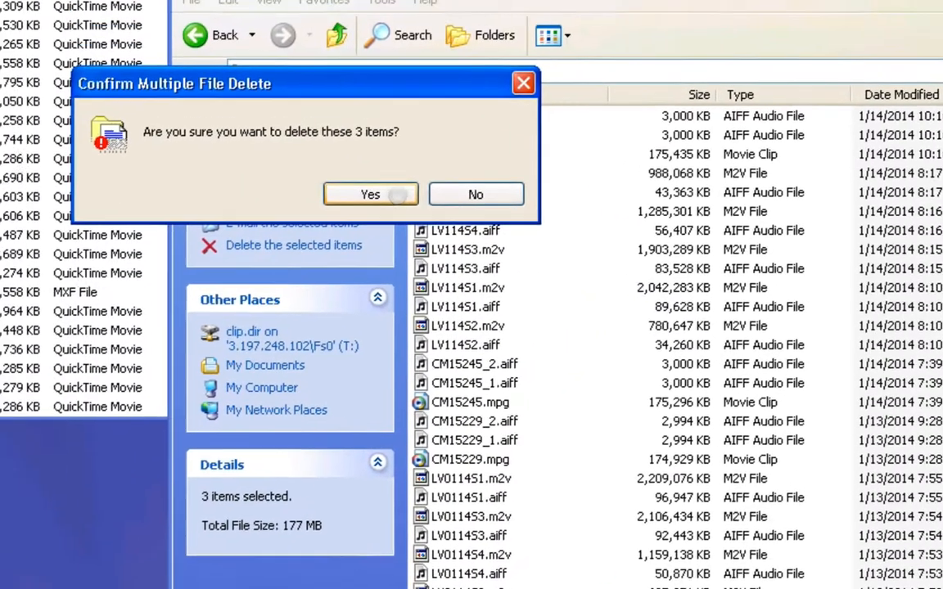
pyautogui.click(225, 145)
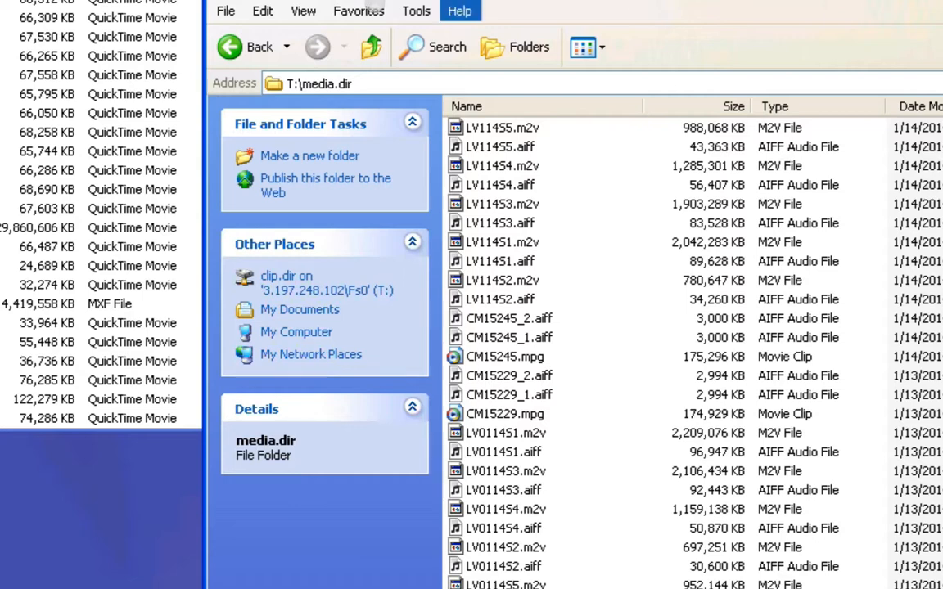
# - Return to the root of the clip.dir drive (T:) and select the newly copied CM15255.mov
pyautogui.click(231, 46)
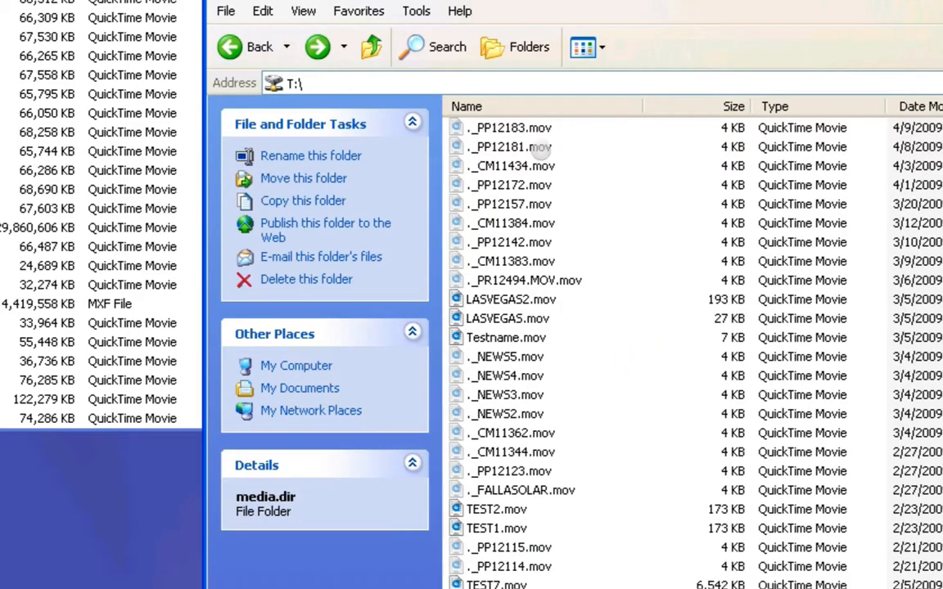
pyautogui.scroll(-20, 576, 154)
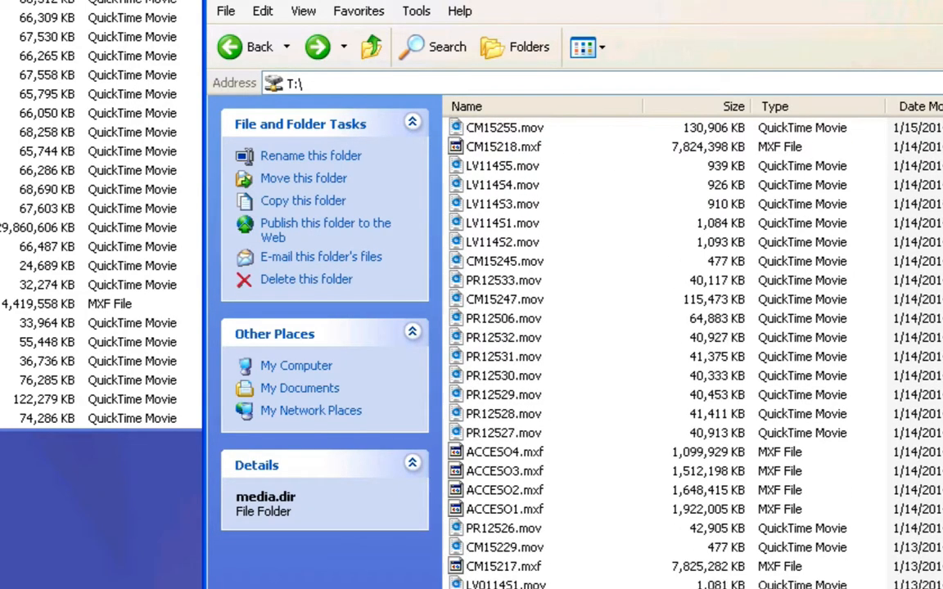
pyautogui.click(526, 128)
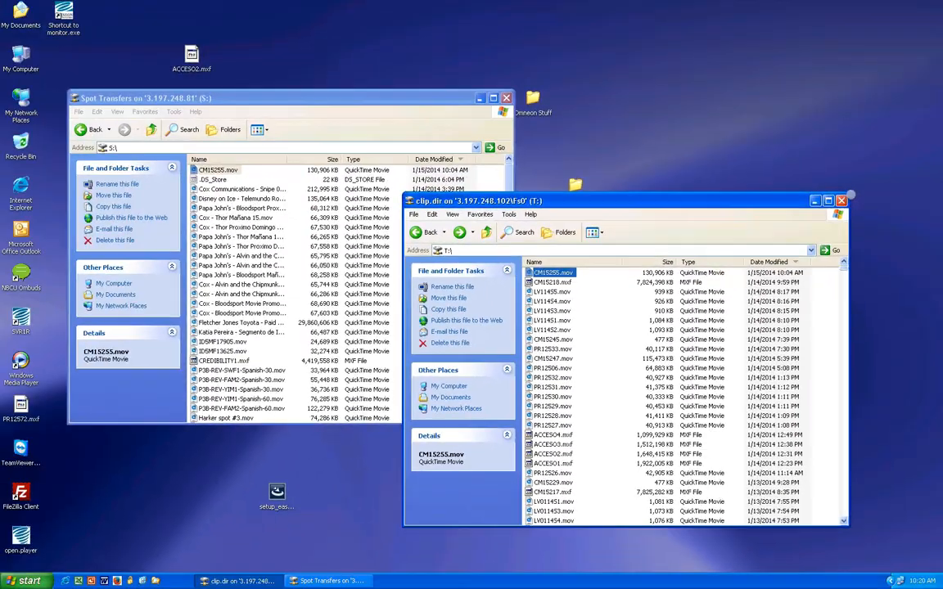
# - Close the clip.dir and Spot Transfers windows and disconnect from the remote Windows session
pyautogui.click(840, 201)
pyautogui.click(506, 97)
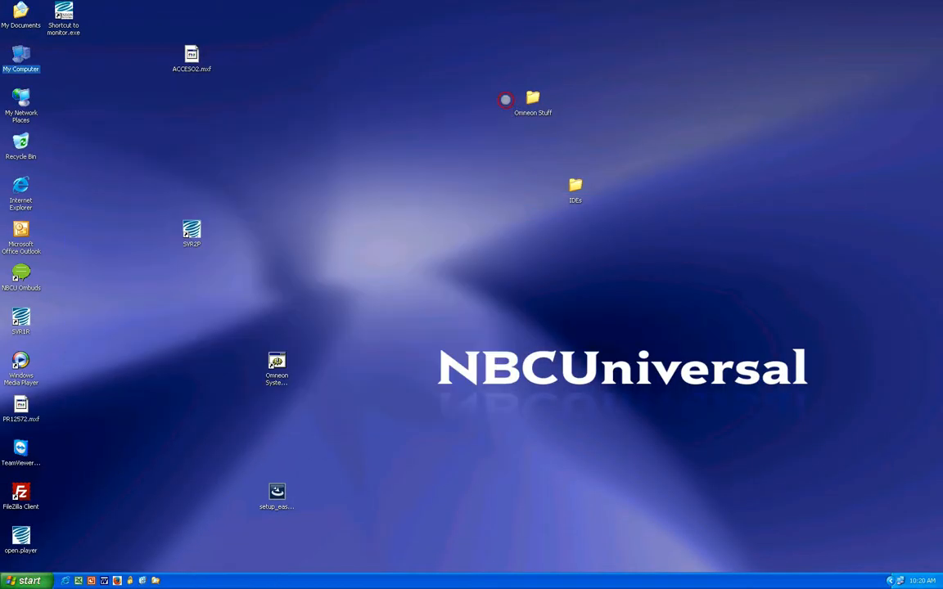
pyautogui.click(25, 580)
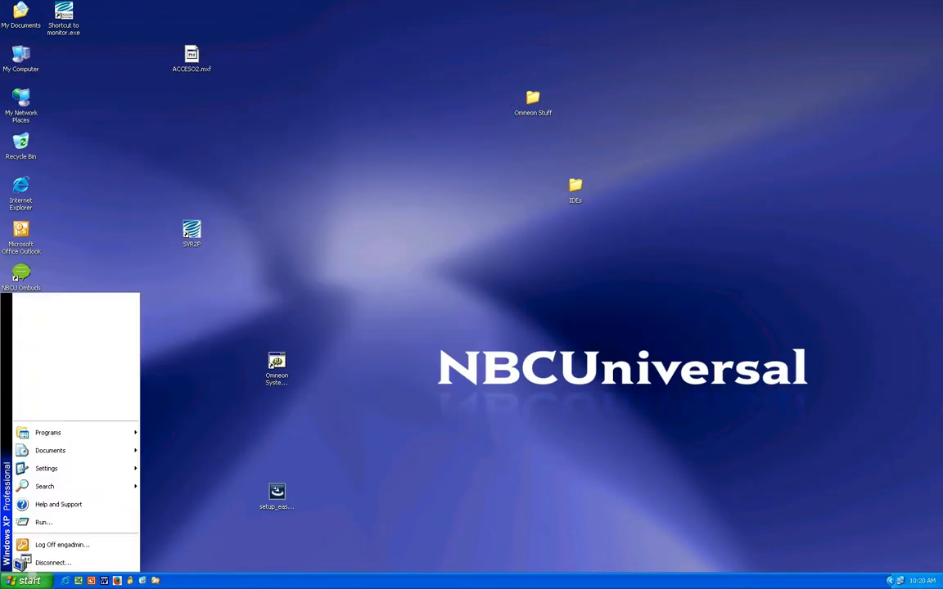
pyautogui.click(56, 562)
pyautogui.click(452, 307)
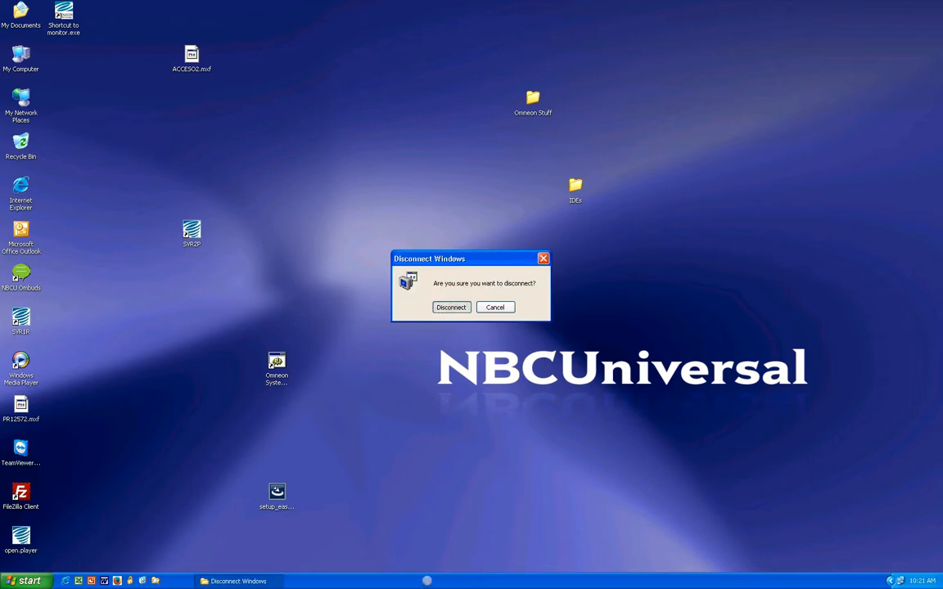
# - Switch back to the Mac, launch AJA VTR Xchange and reposition its capture window over the Final Cut Pro project
pyautogui.press('super+Tab')
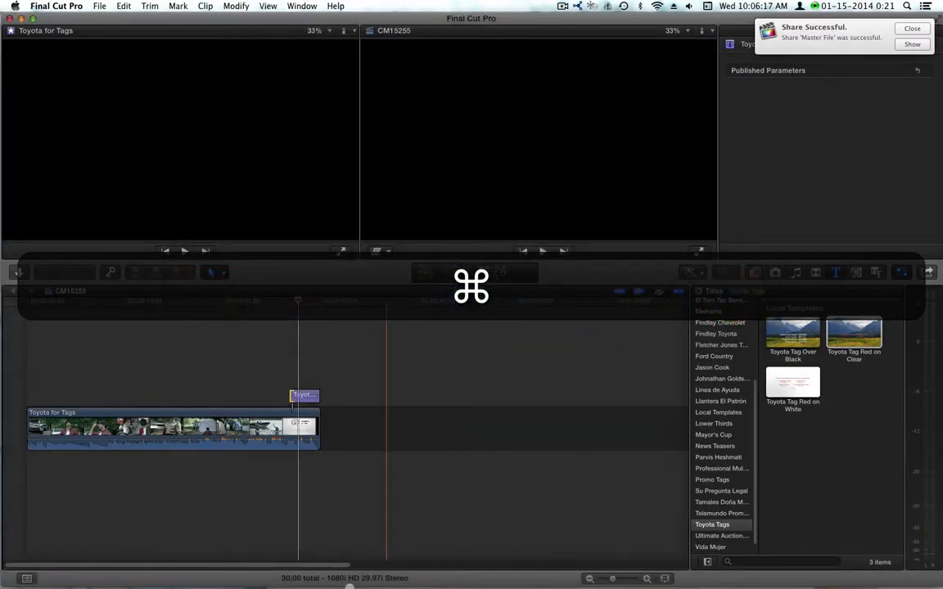
pyautogui.click(121, 567)
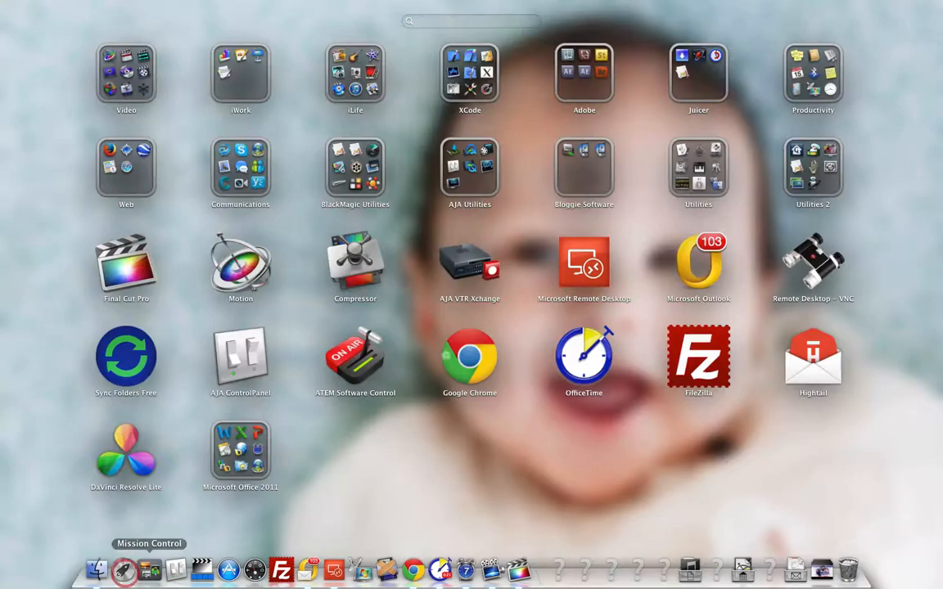
pyautogui.click(463, 263)
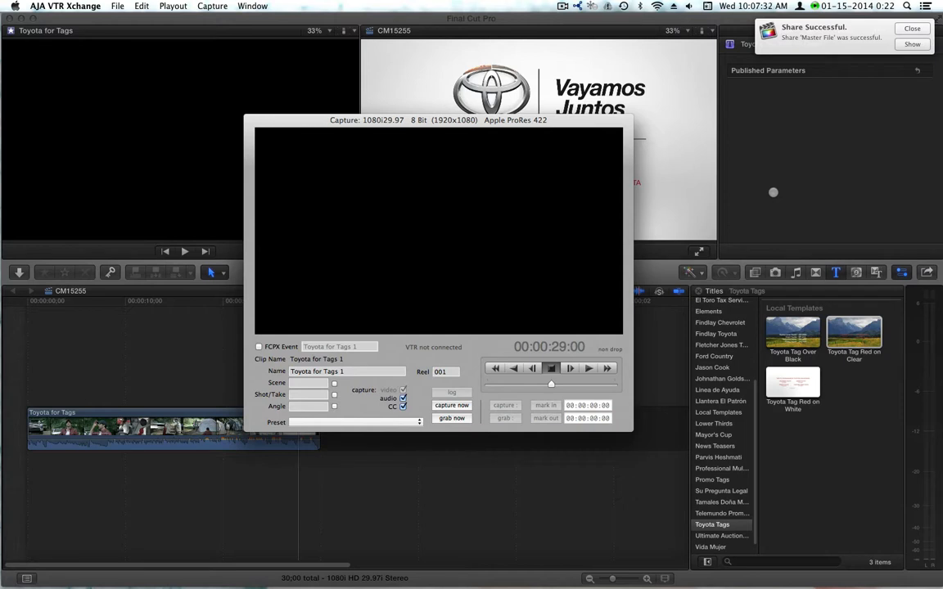
pyautogui.click(541, 120)
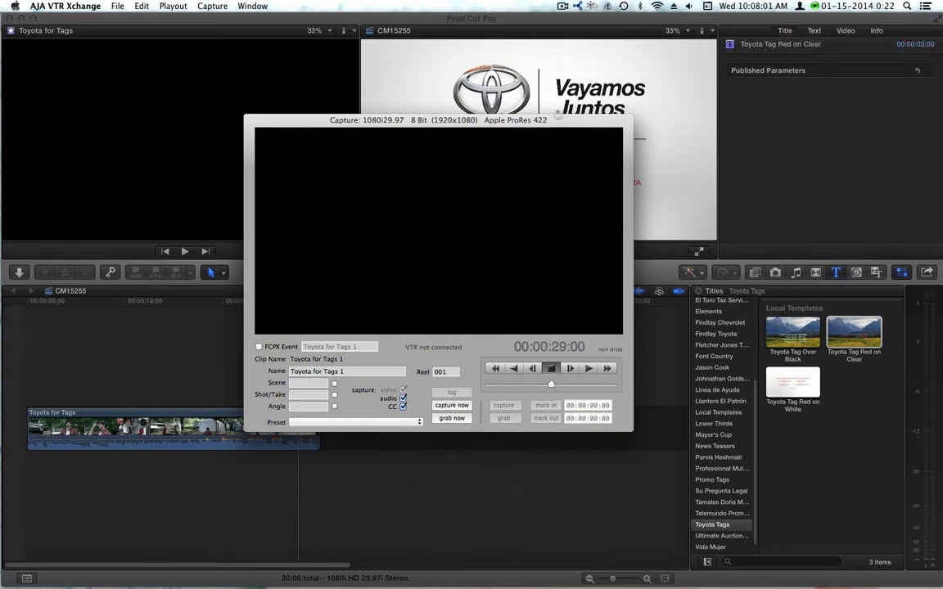
pyautogui.moveTo(547, 121); pyautogui.dragTo(584, 147)
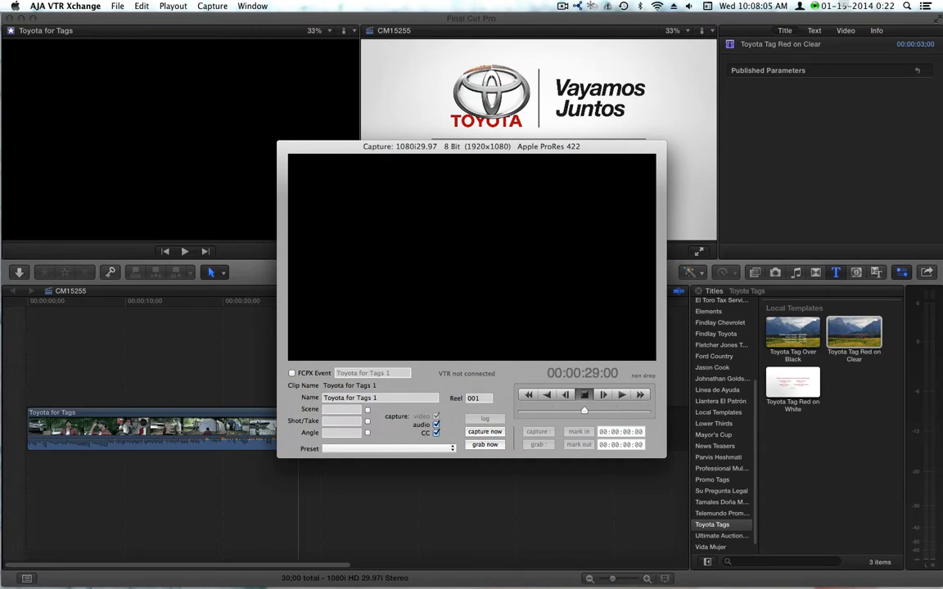